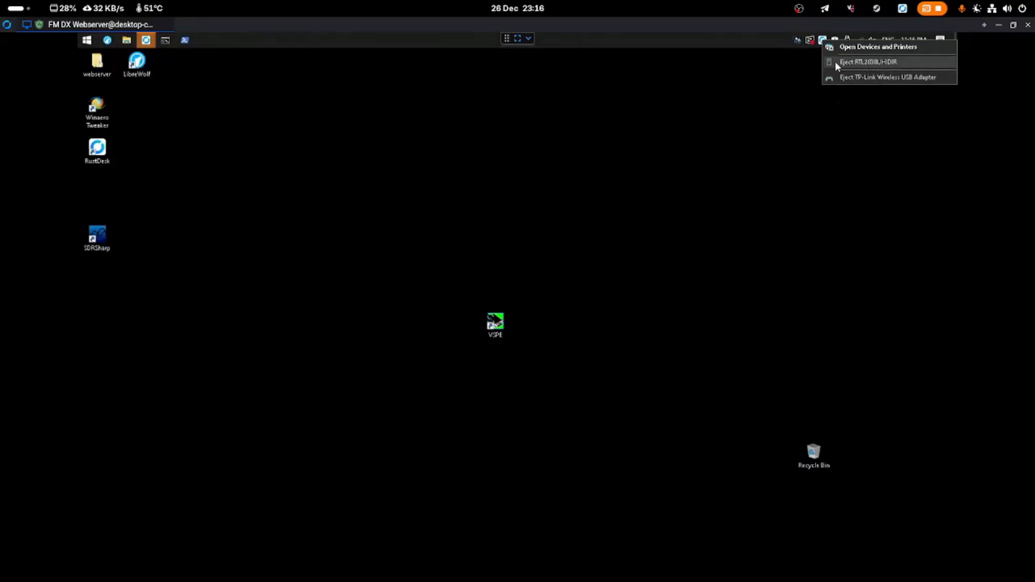
Place the VSPE shortcut between RustDesk and SDRSharp, then select the xdrd_20190114 folder in webserver
click(875, 165)
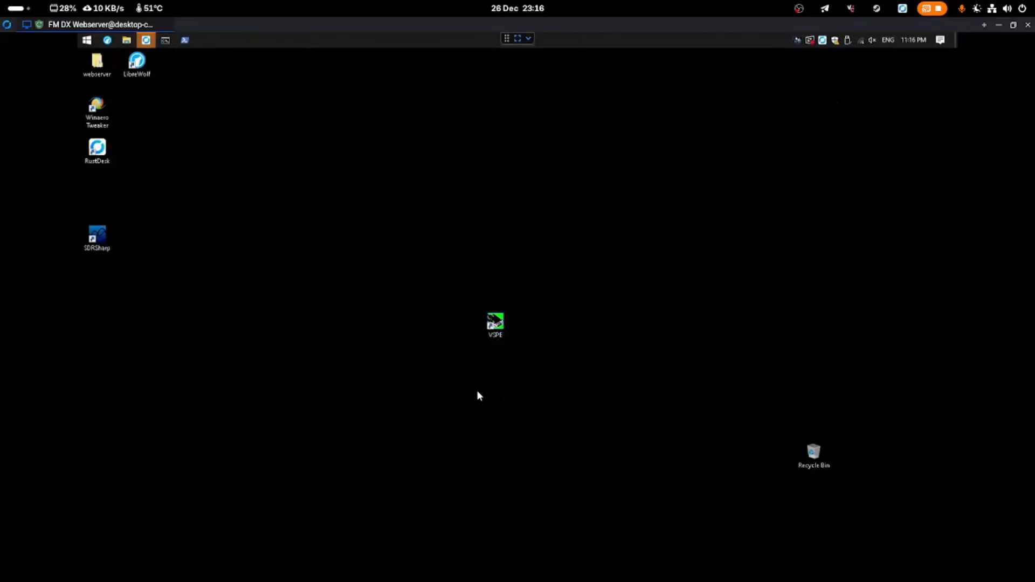
drag(495, 322, 97, 191)
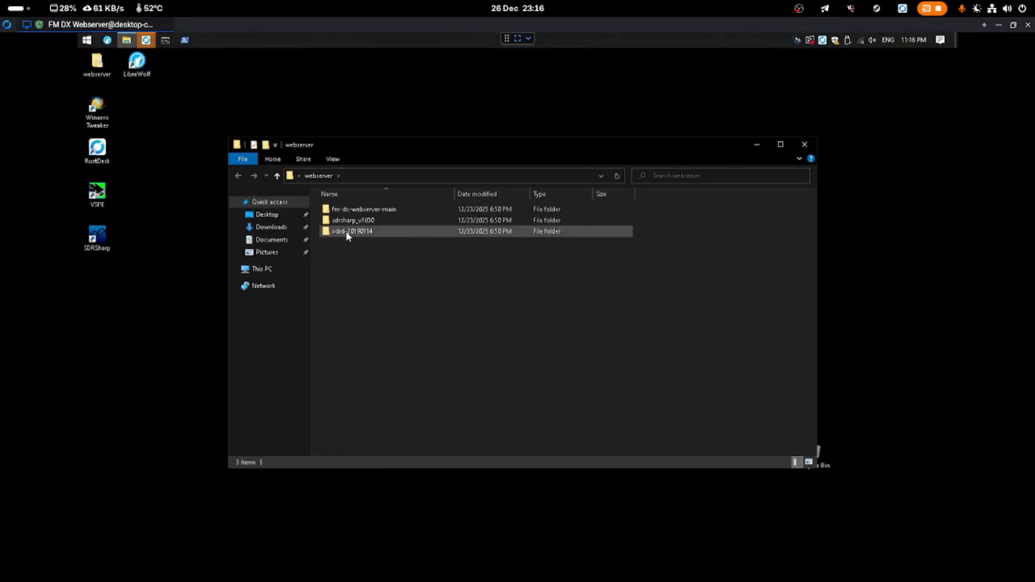
click(347, 232)
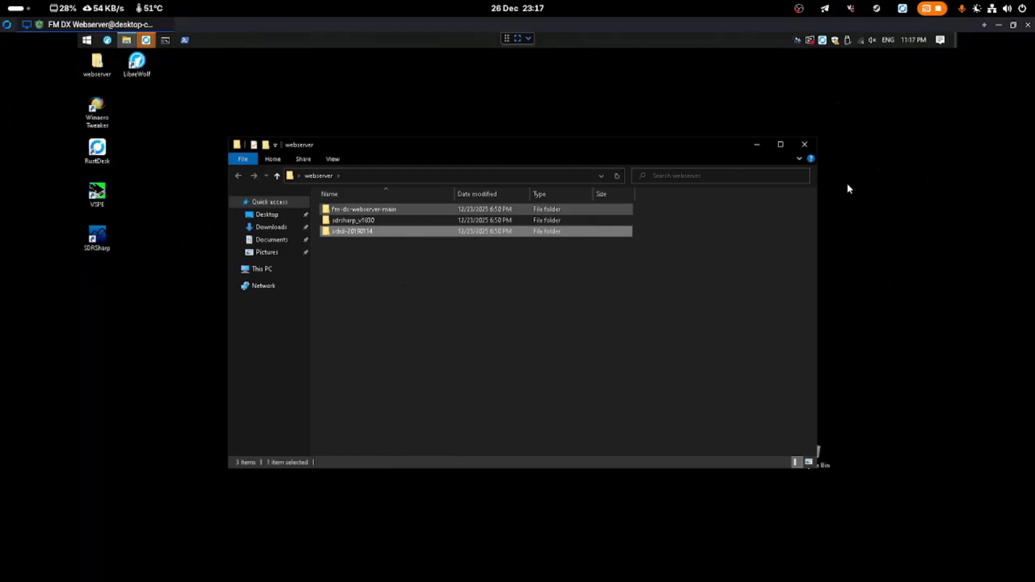
Check the Sound settings output devices, keep Speakers as output, and close Settings
right_click(873, 39)
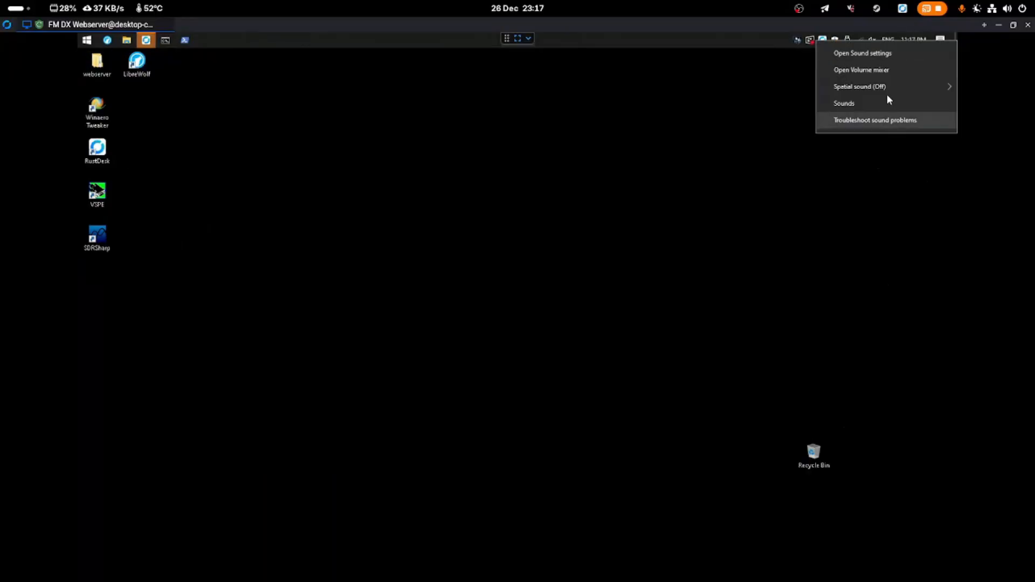
click(873, 54)
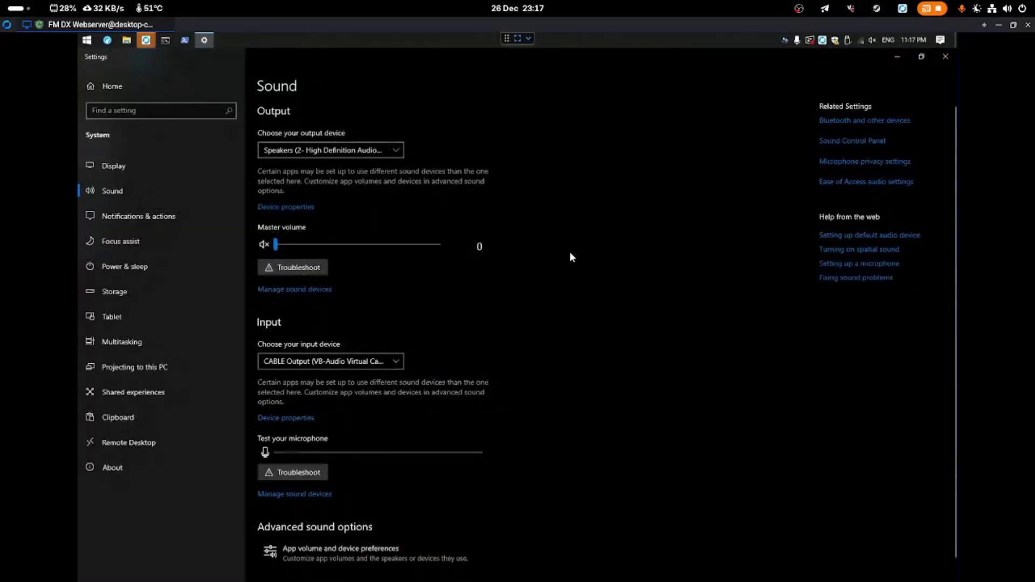
click(346, 145)
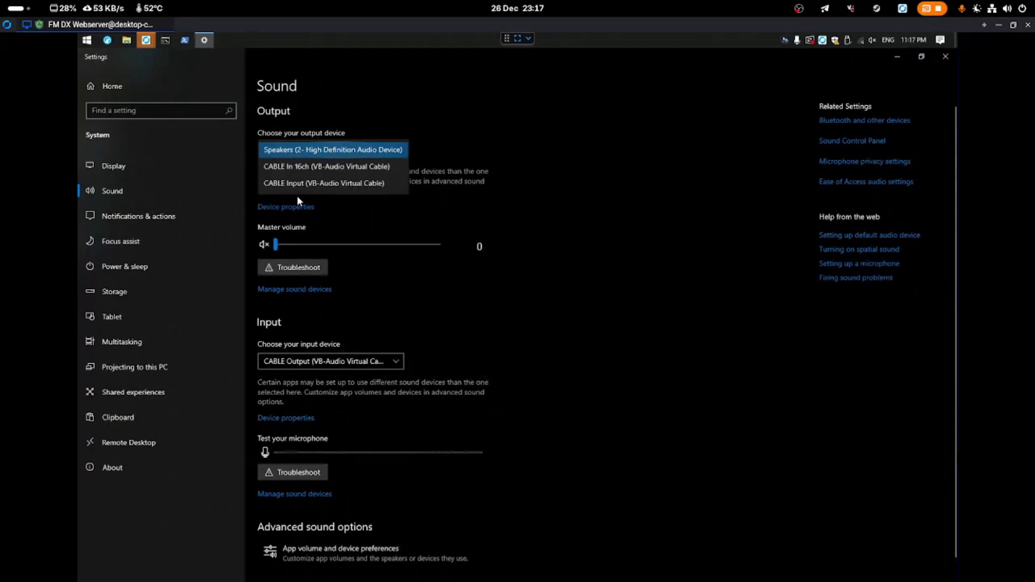
click(437, 251)
click(945, 57)
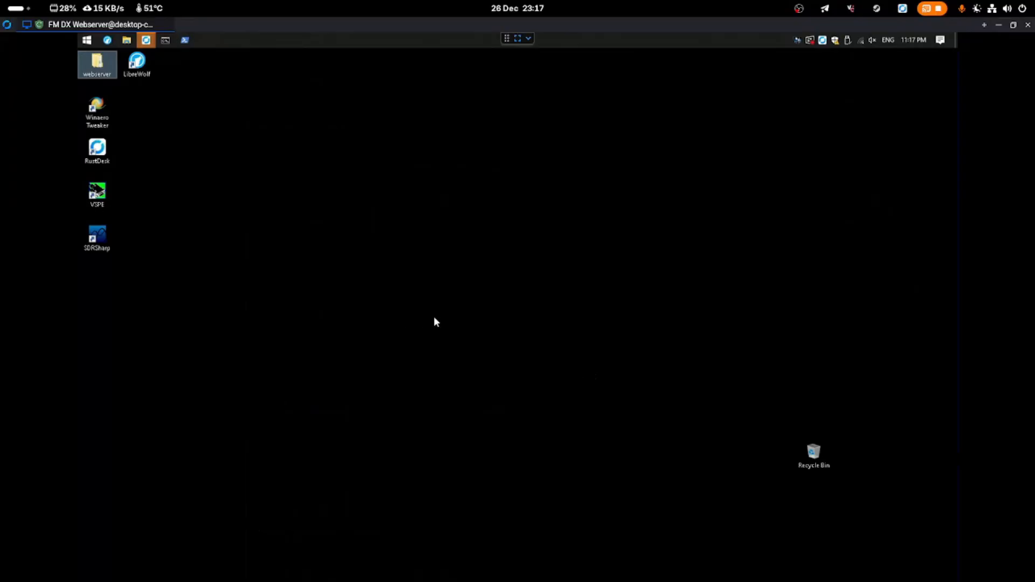
click(603, 289)
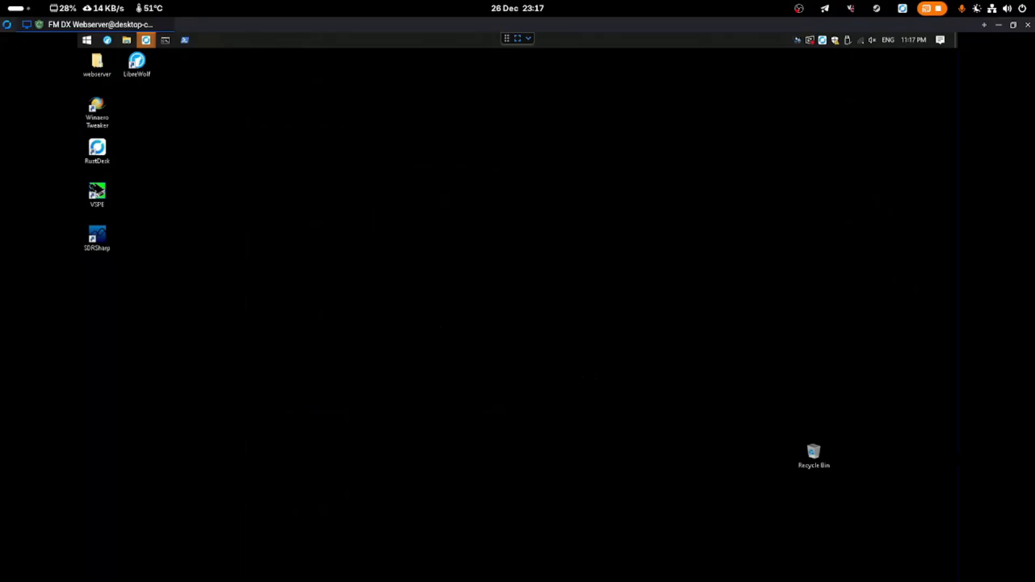
Switch to the browser and look over the VSPE product page heading and address
key(alt+Tab)
drag(330, 143, 108, 135)
click(116, 127)
click(205, 53)
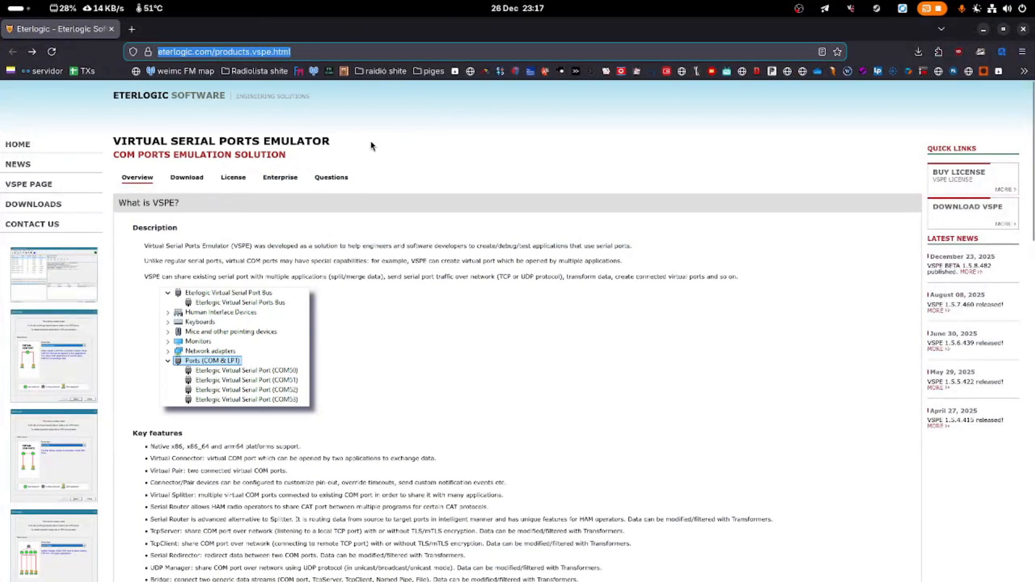
click(371, 146)
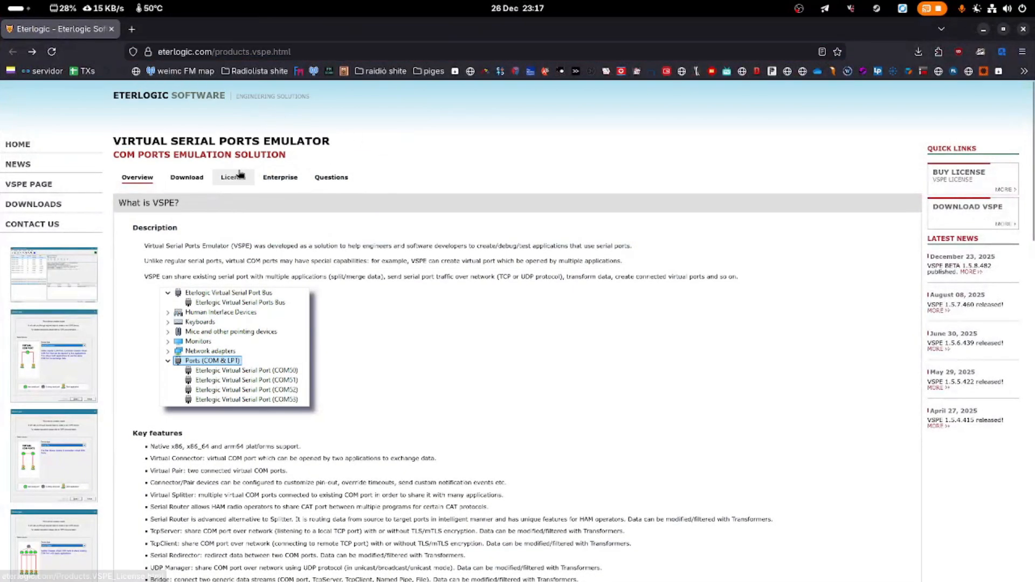
drag(120, 142, 350, 140)
click(349, 142)
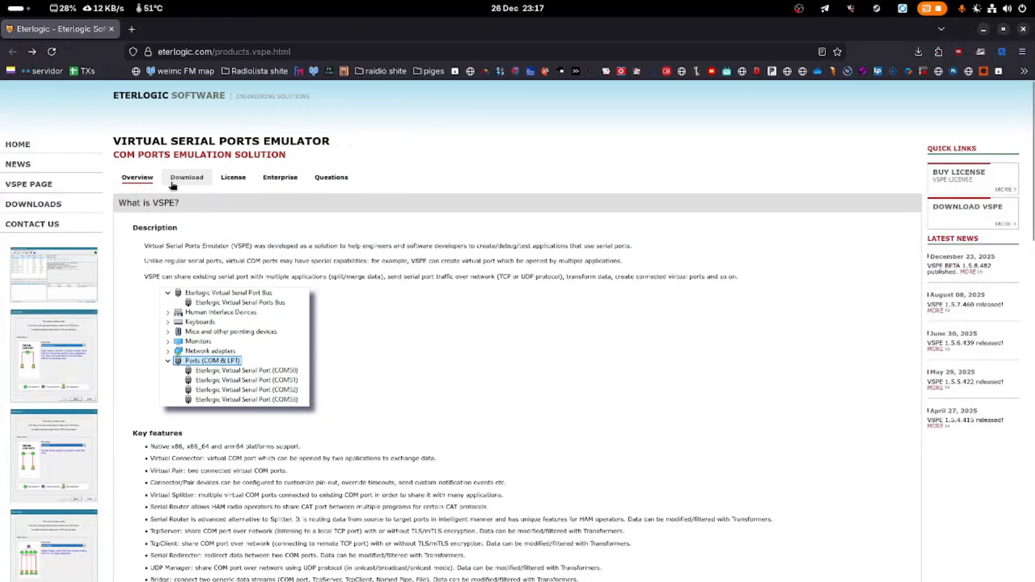
Open the VSPE Download page and scroll to the latest version section
click(199, 191)
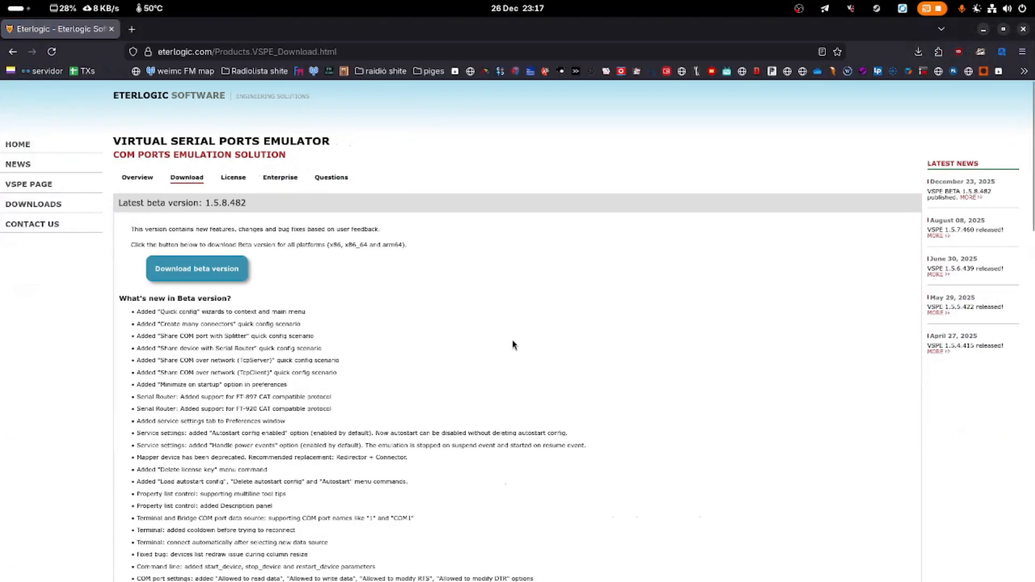
scroll(486, 341, down, 10)
scroll(483, 339, down, 3)
drag(261, 183, 397, 213)
click(132, 183)
click(330, 198)
scroll(318, 210, down, 5)
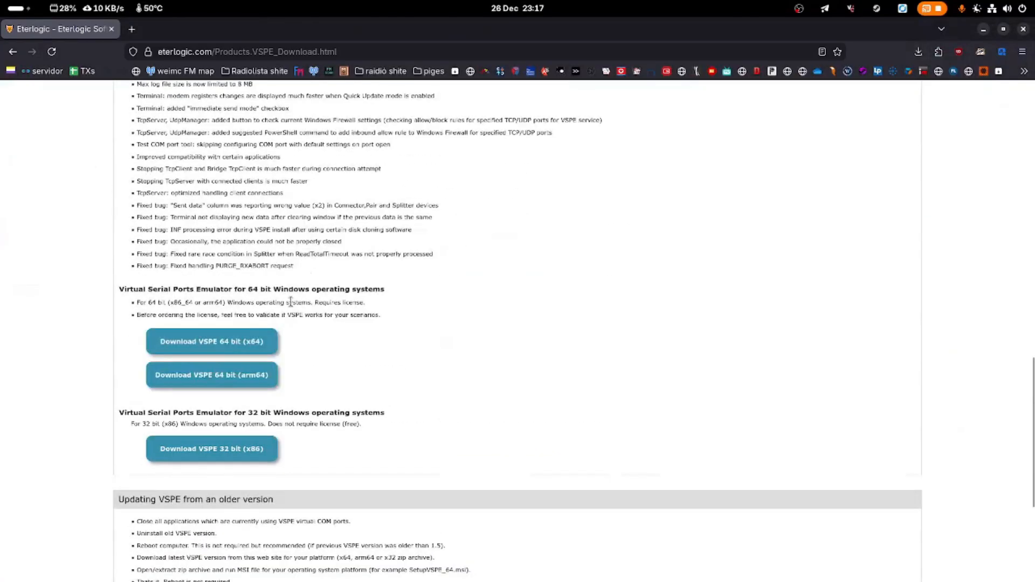
Review the Download VSPE 64-bit (x64) and 32-bit (x86) options, then return to the remote desktop
drag(119, 290, 385, 290)
click(256, 302)
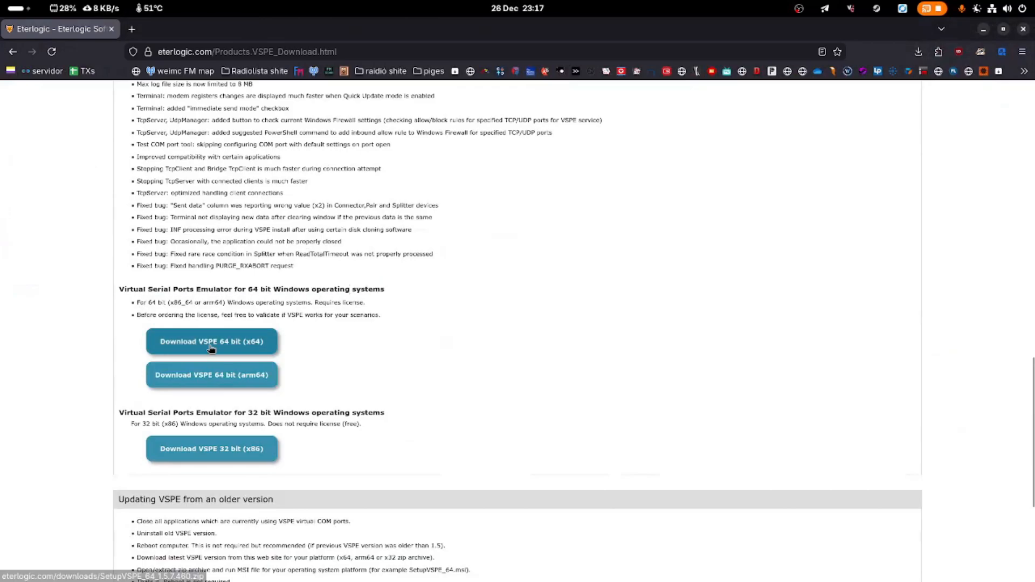
drag(143, 344, 281, 345)
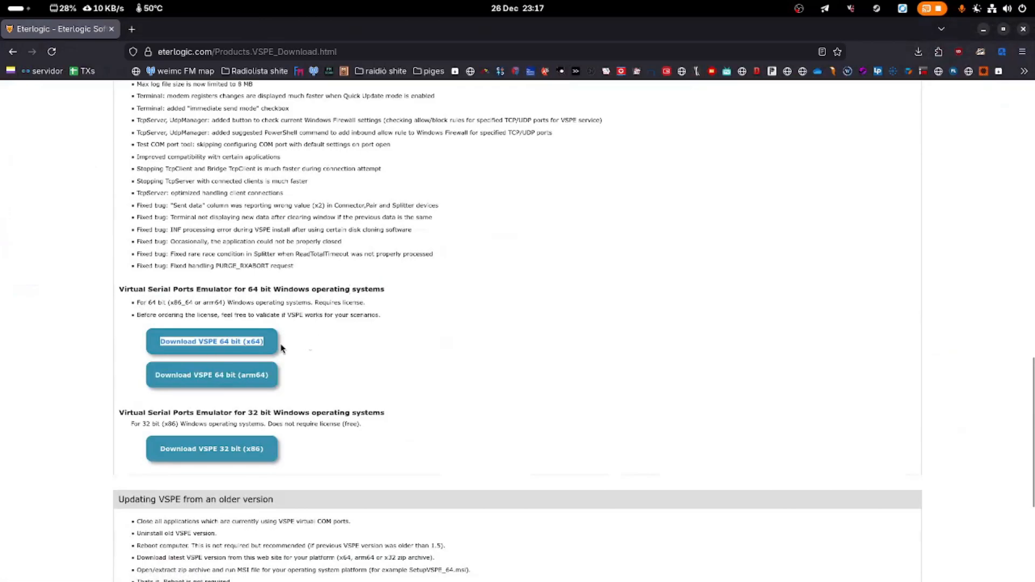
scroll(315, 352, down, 1)
drag(292, 396, 157, 390)
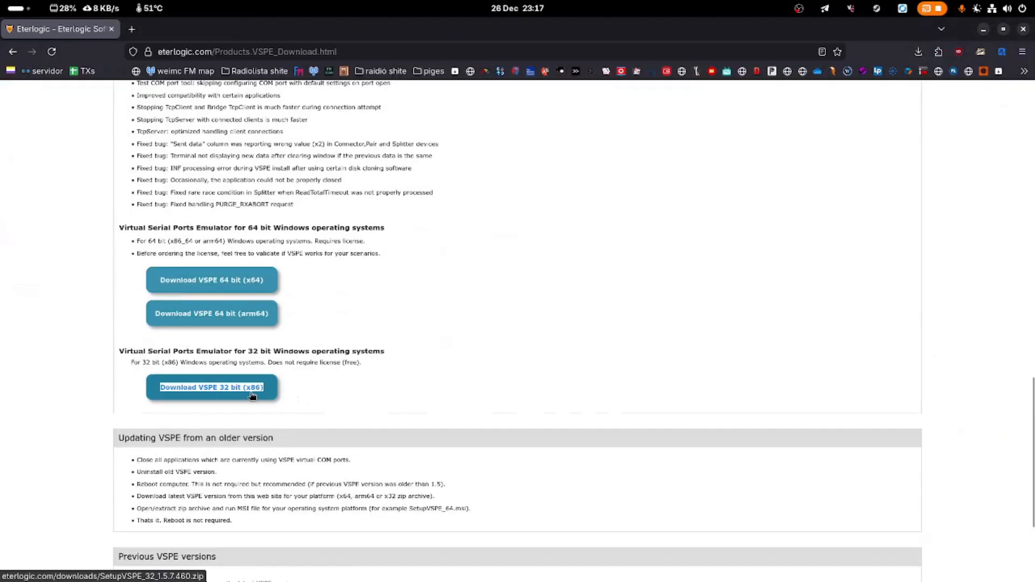
click(370, 453)
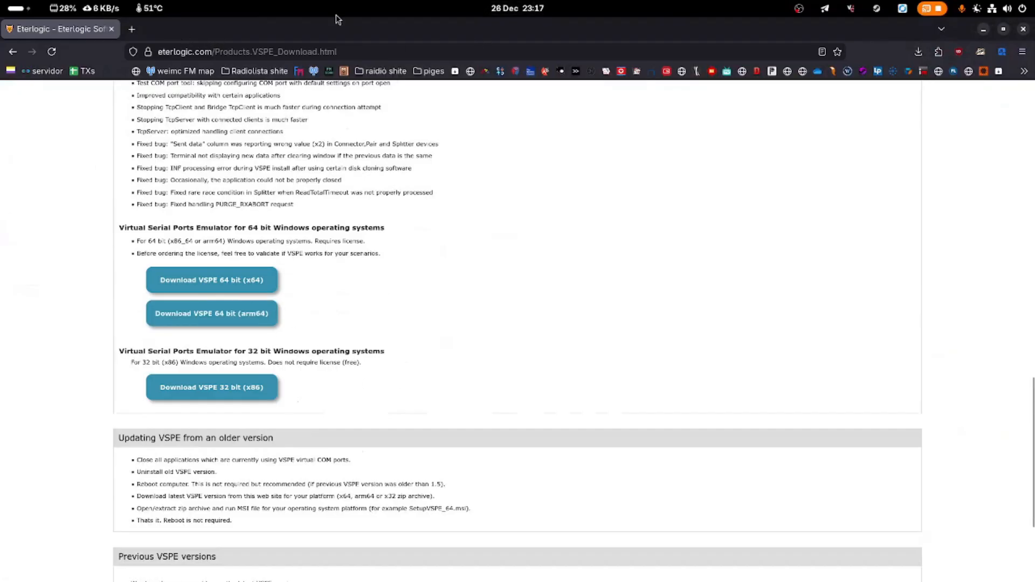
key(alt+Tab)
click(124, 39)
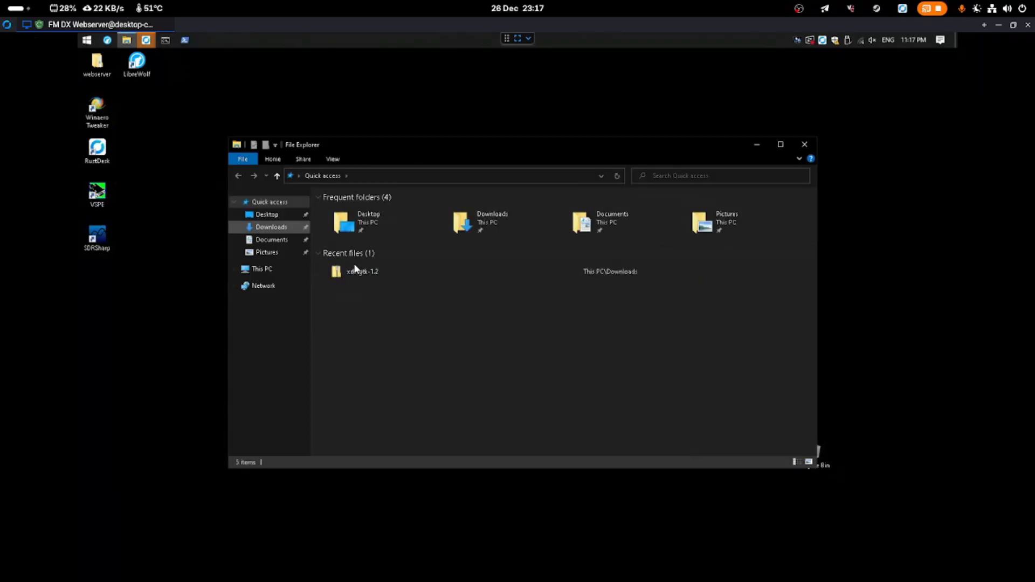
click(265, 227)
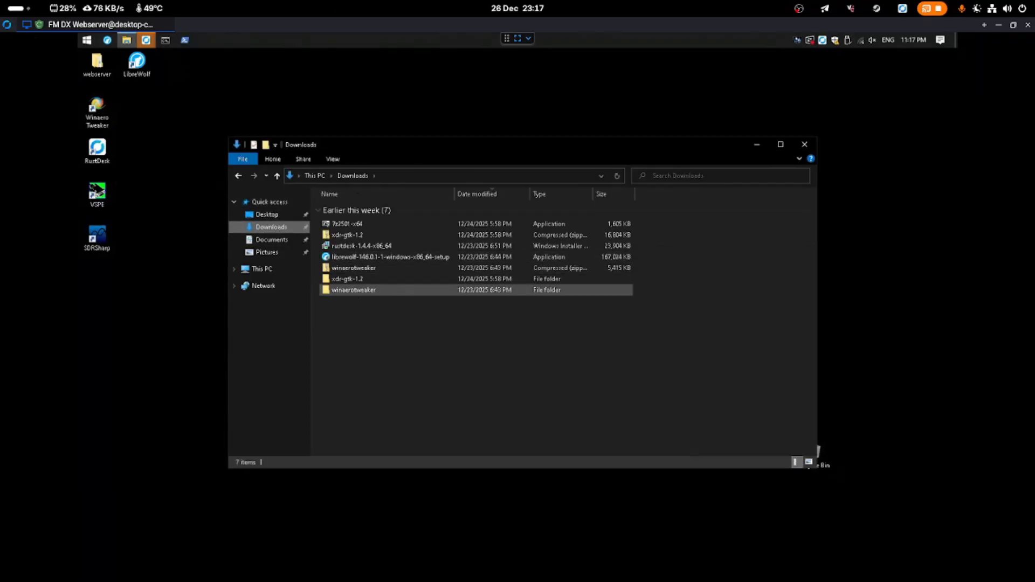
click(803, 144)
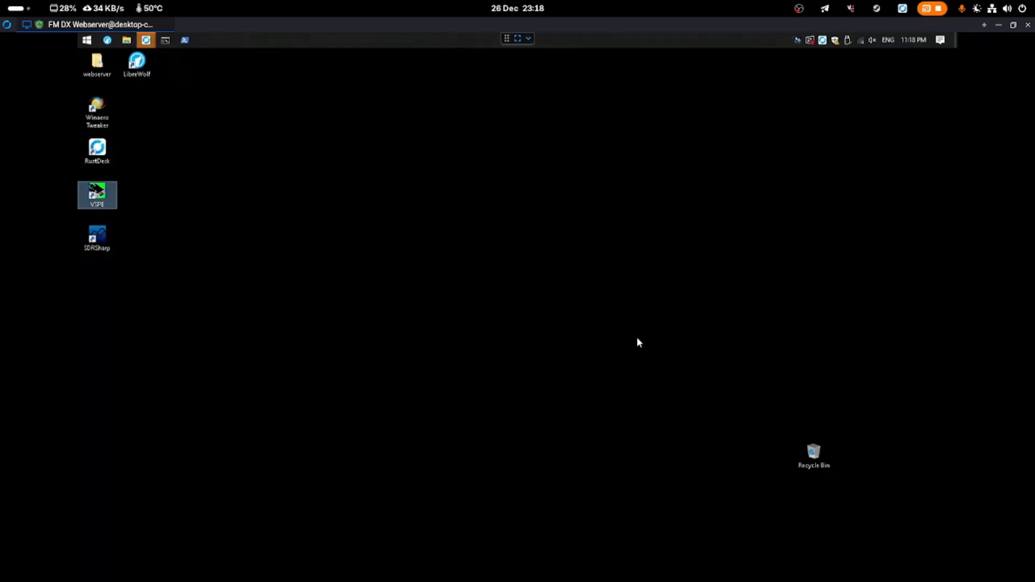
Launch VSPE in limited evaluation mode and start a new Virtual Connector device
click(93, 202)
double_click(108, 198)
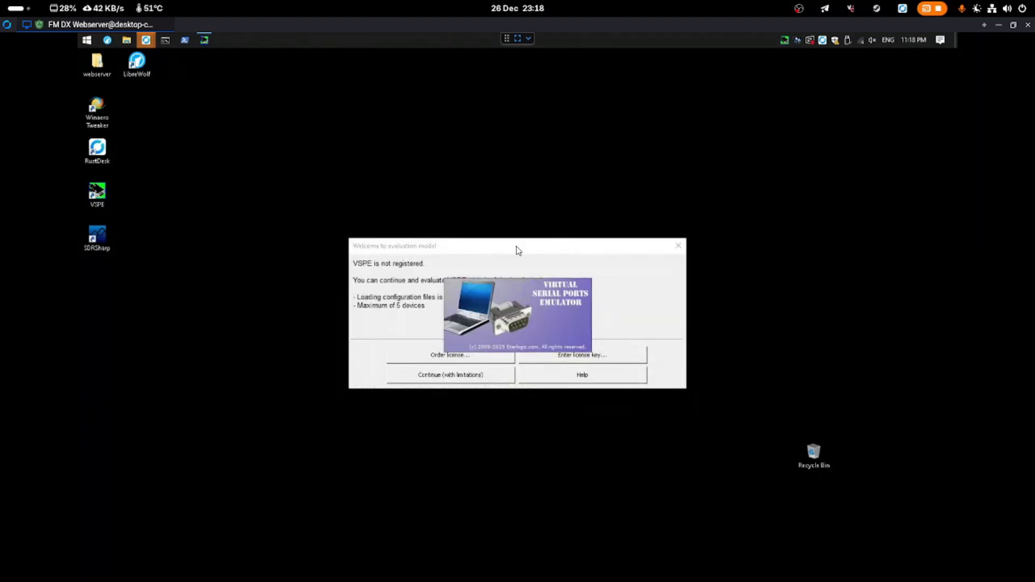
drag(518, 248, 469, 280)
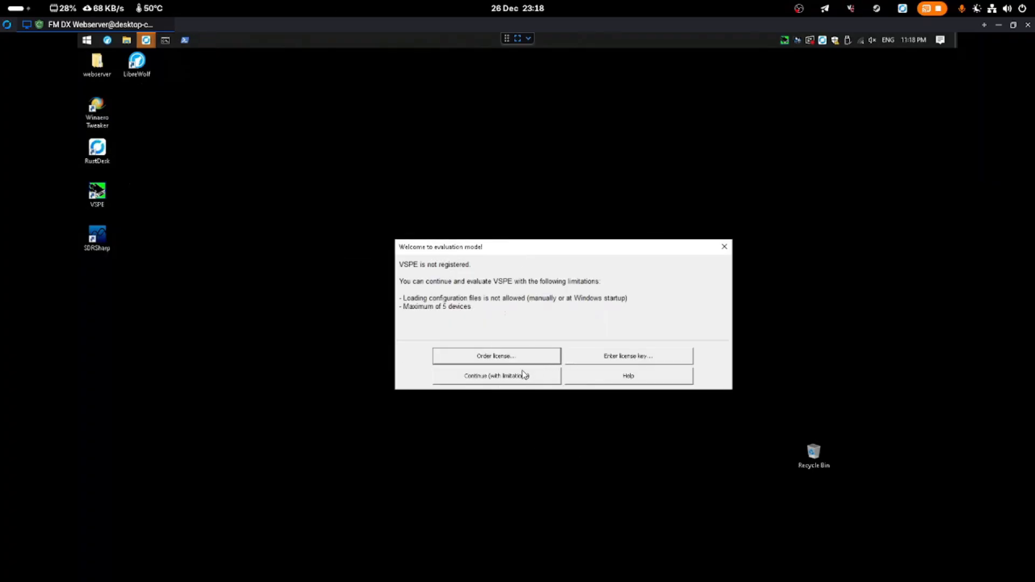
click(497, 377)
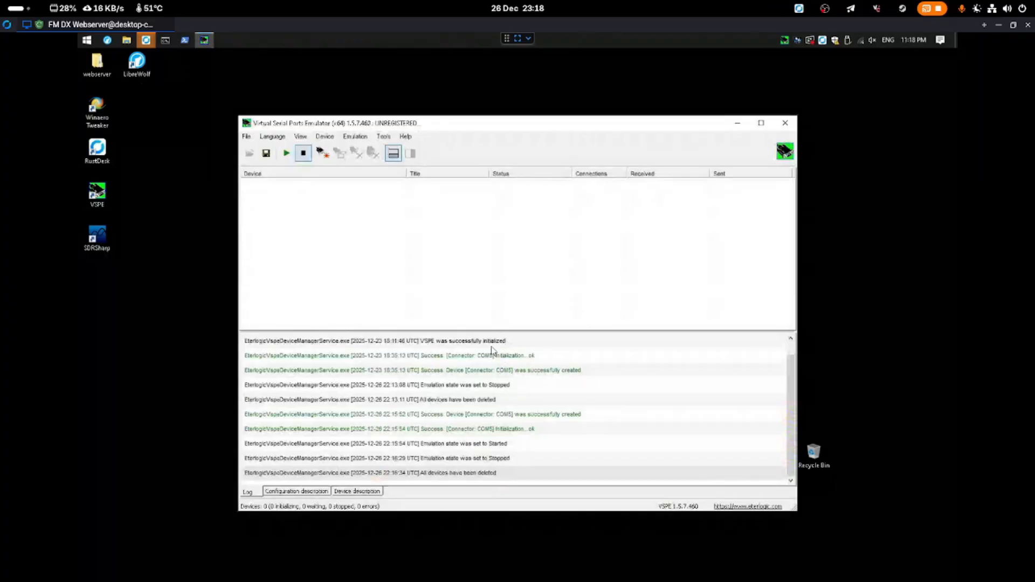
click(322, 156)
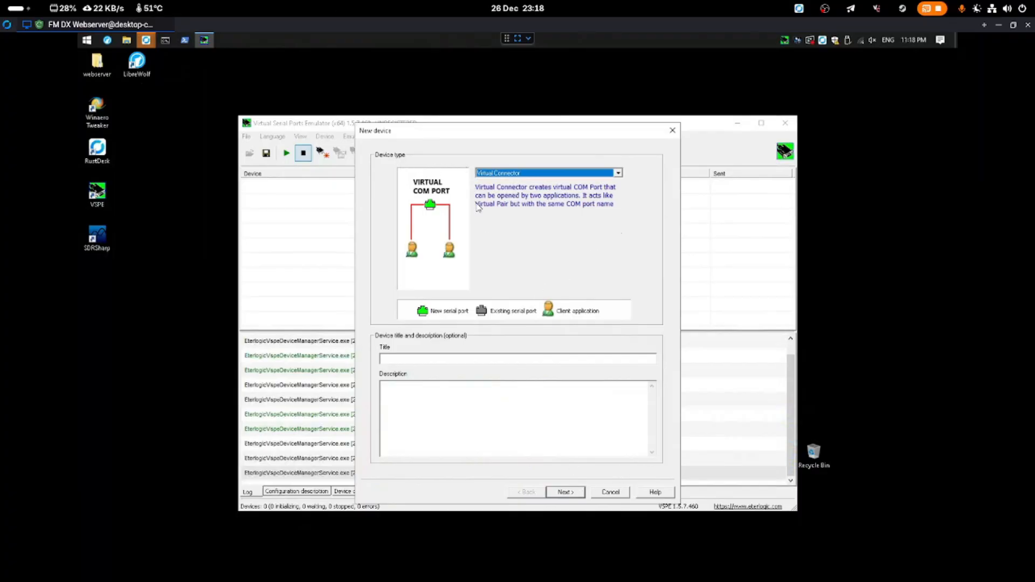
Create a Virtual Connector device on virtual port COM5
click(564, 492)
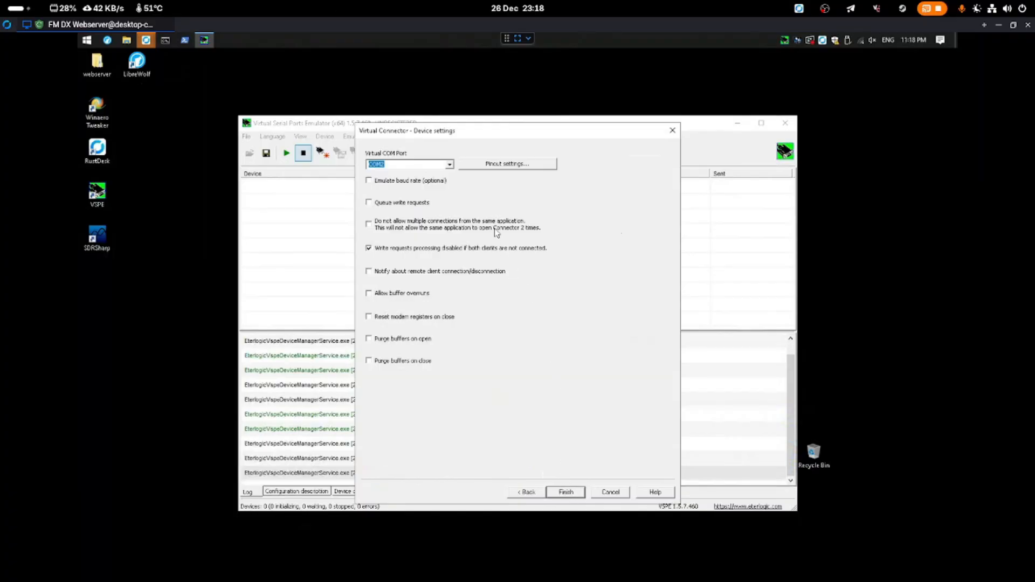
click(448, 165)
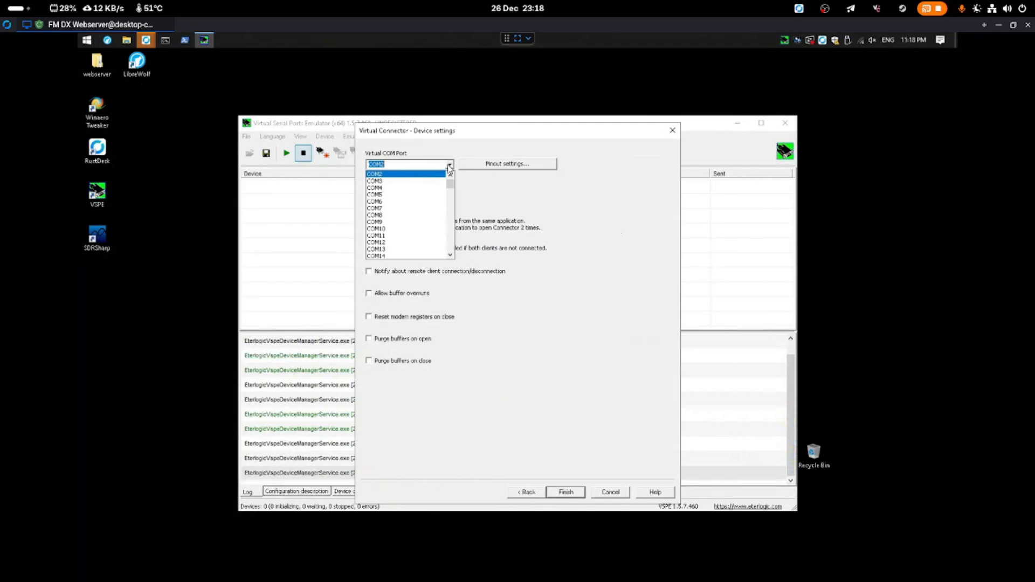
click(399, 196)
click(580, 493)
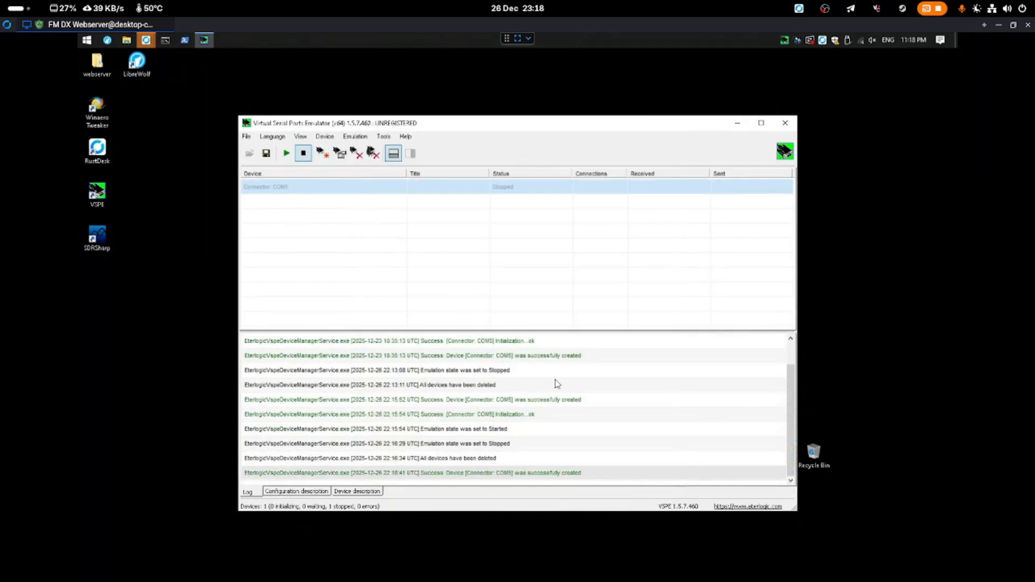
Start emulation so the COM5 connector reports OK, then hide the VSPE window
click(287, 153)
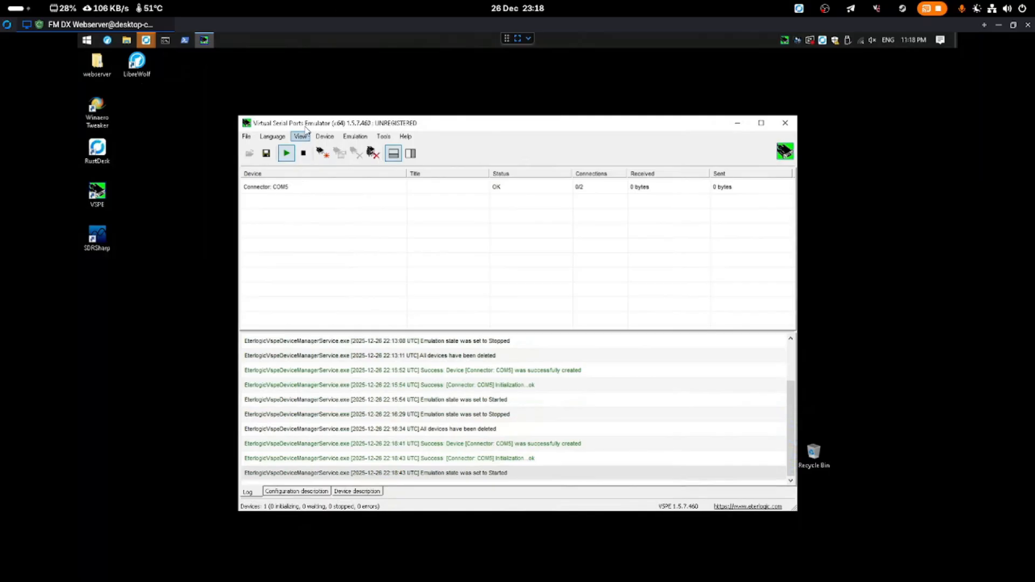
drag(308, 123, 360, 136)
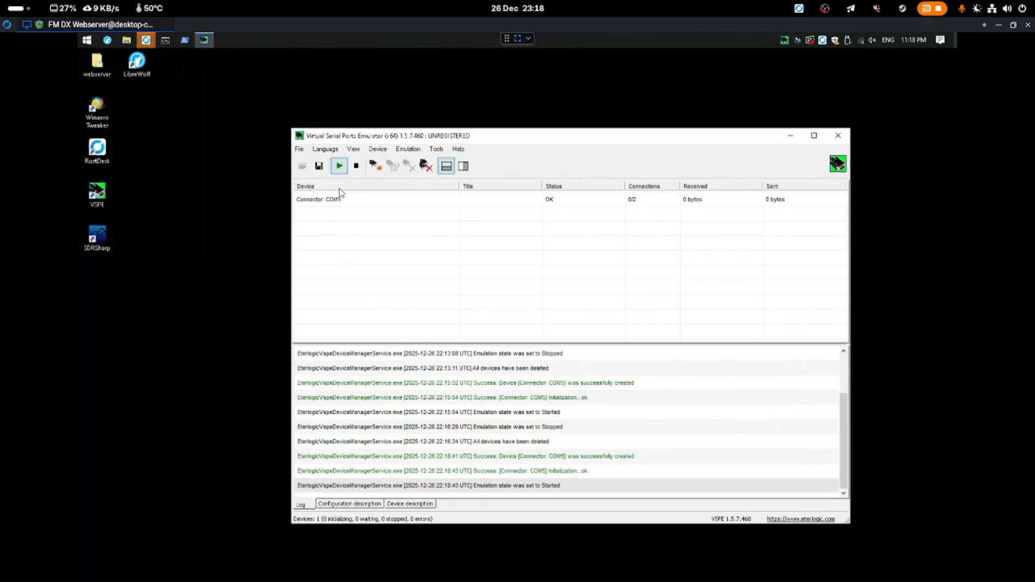
click(791, 136)
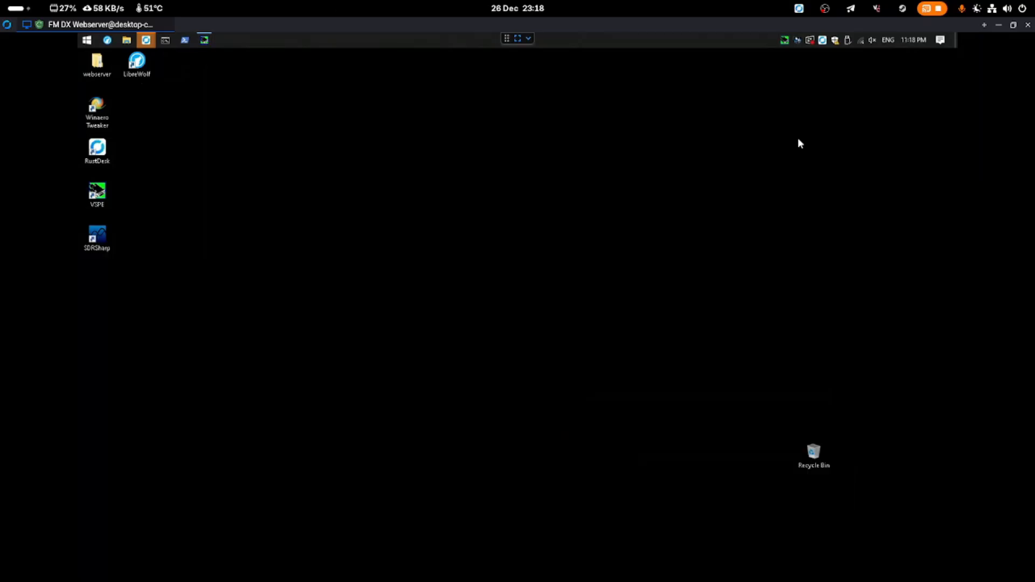
Open SDRSharp's install folder, then its Plugins folder, and select sdrsharp.xdr.dll
right_click(104, 240)
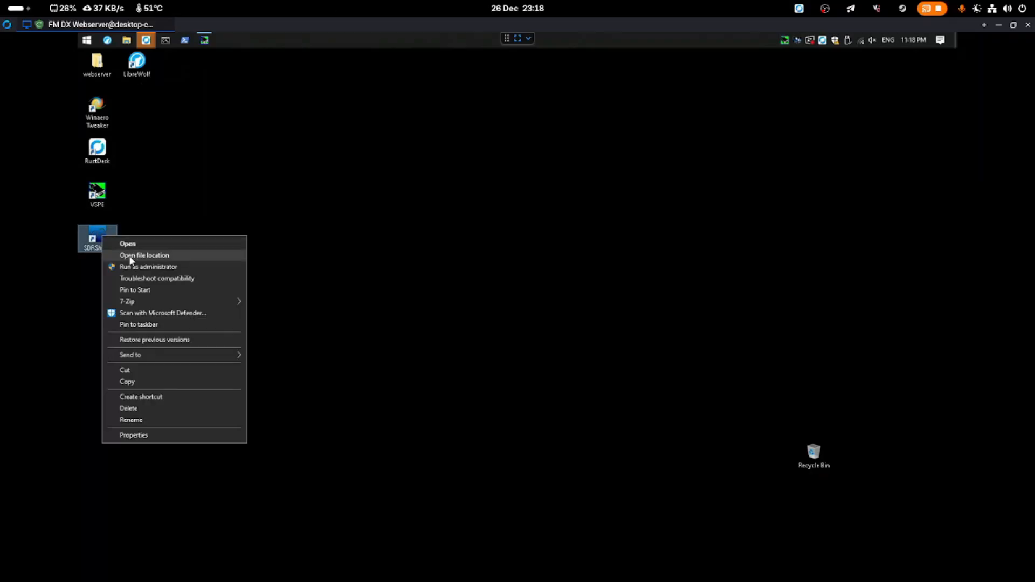
click(161, 256)
drag(447, 148, 493, 176)
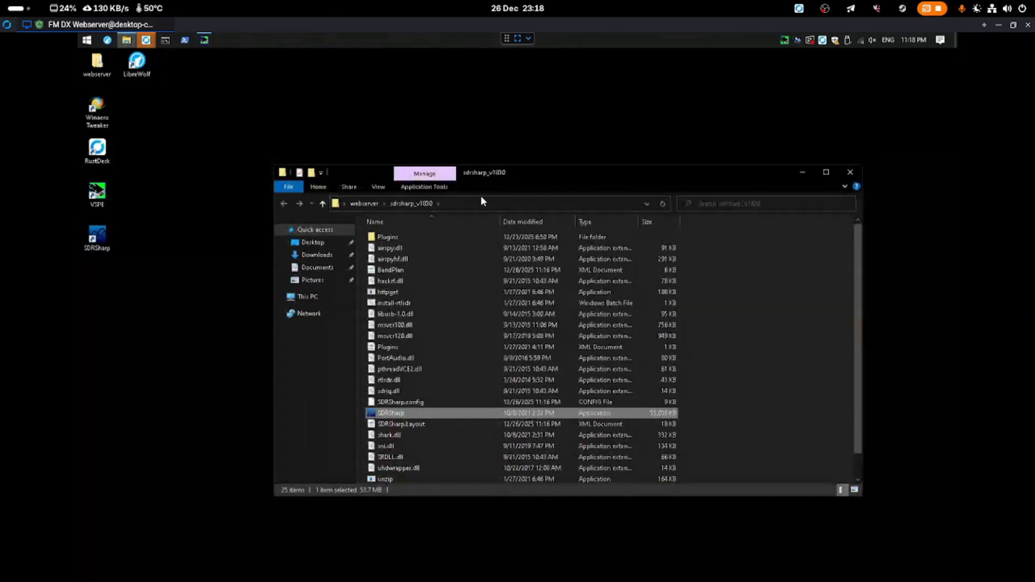
click(381, 241)
double_click(382, 240)
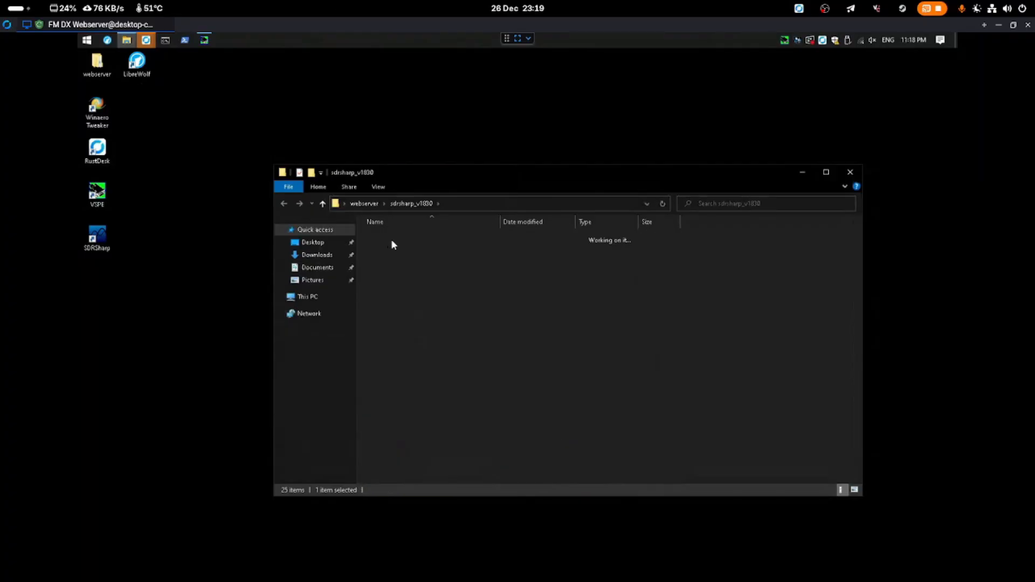
click(394, 244)
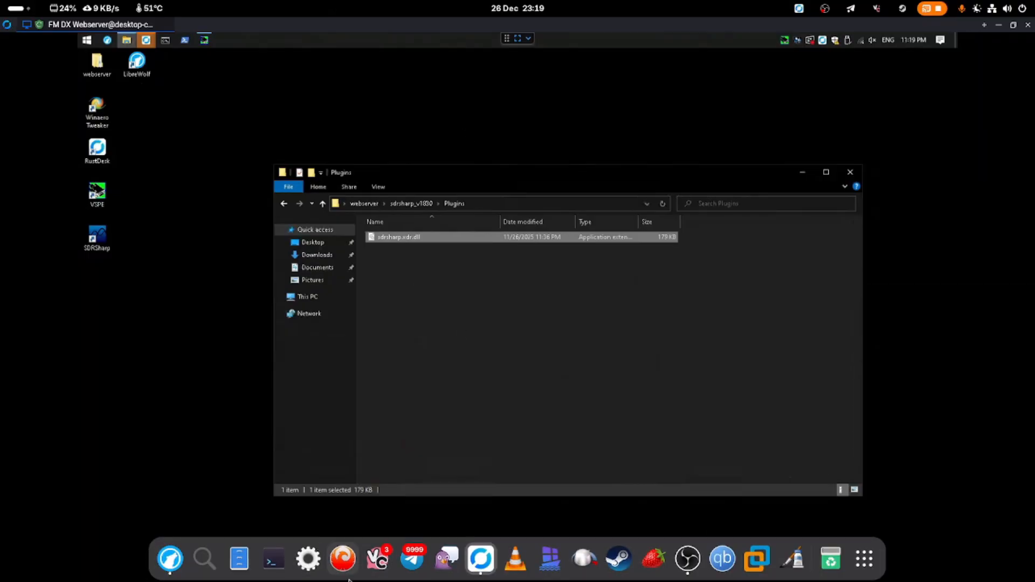
click(170, 561)
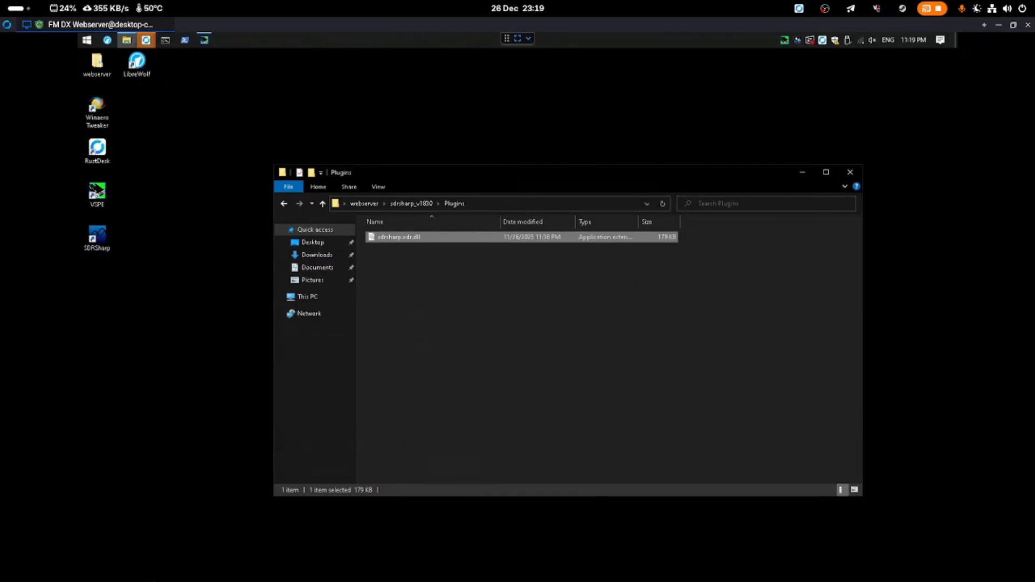
key(alt+Tab)
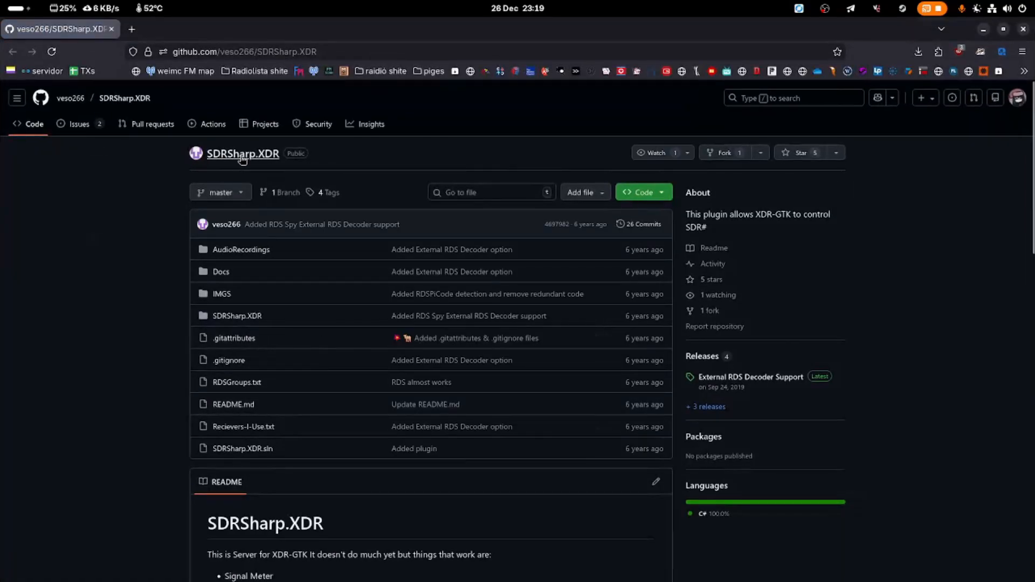
Review the SDRSharp.XDR External RDS Decoder Support release and its SDRSharp.XDR.dll asset, then close the browser
scroll(485, 283, down, 2)
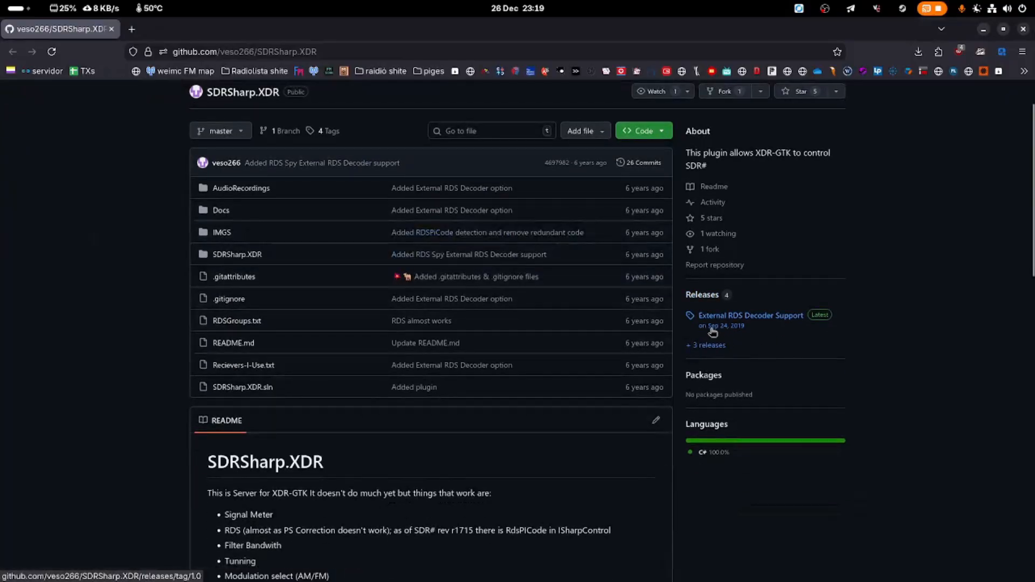
click(774, 330)
drag(317, 267, 453, 267)
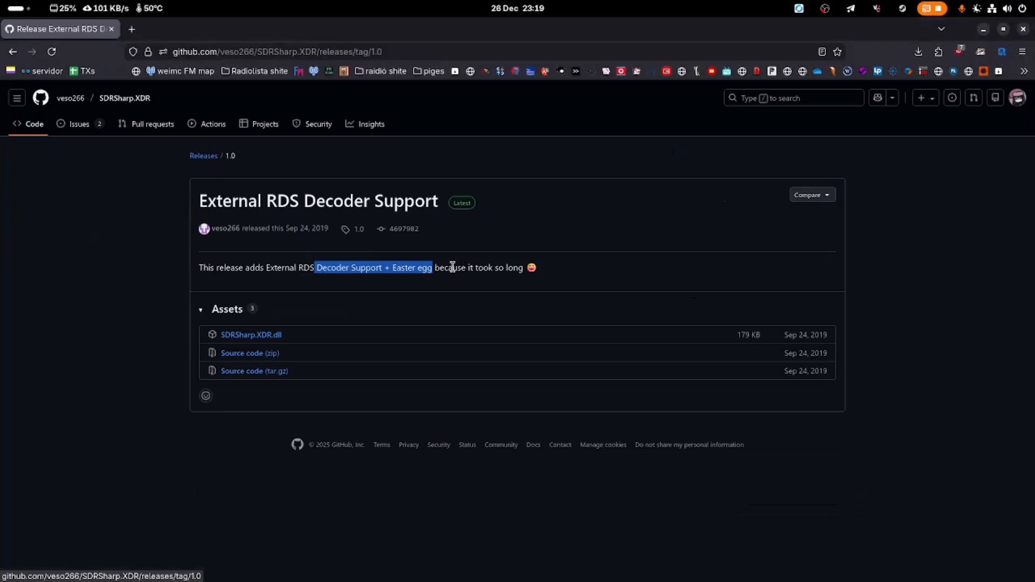
click(424, 281)
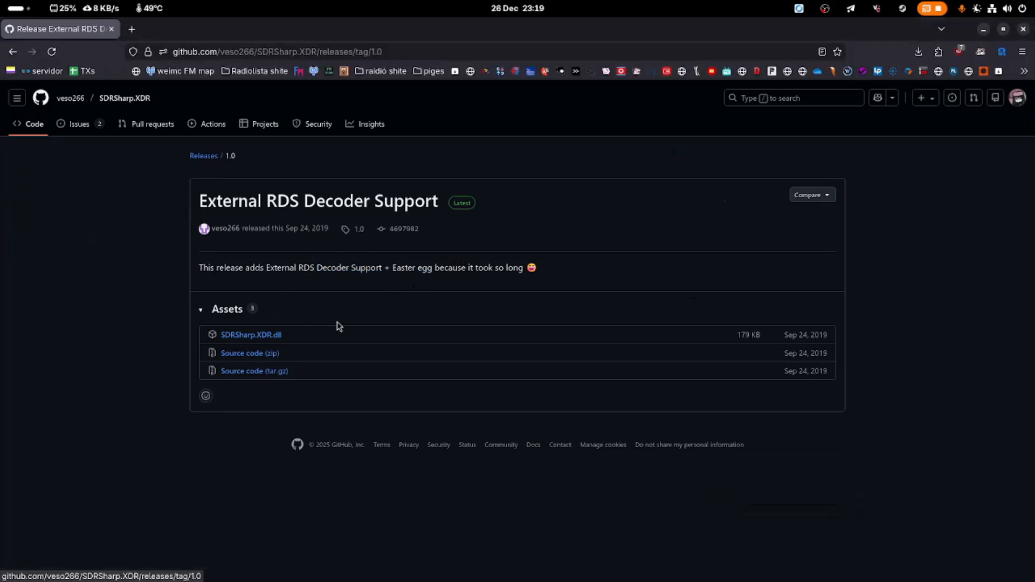
key(alt+Left)
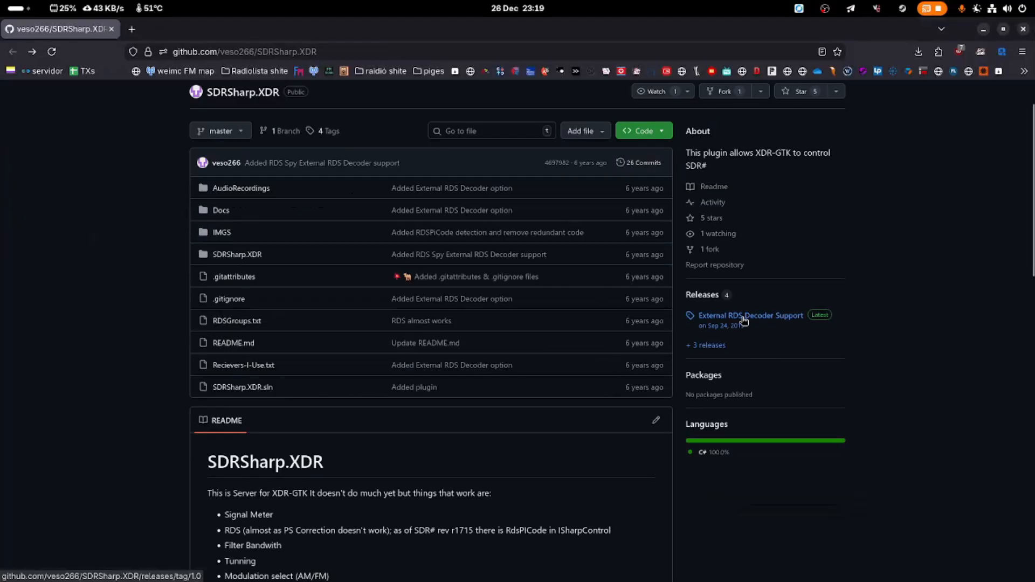
click(733, 317)
drag(307, 336, 207, 341)
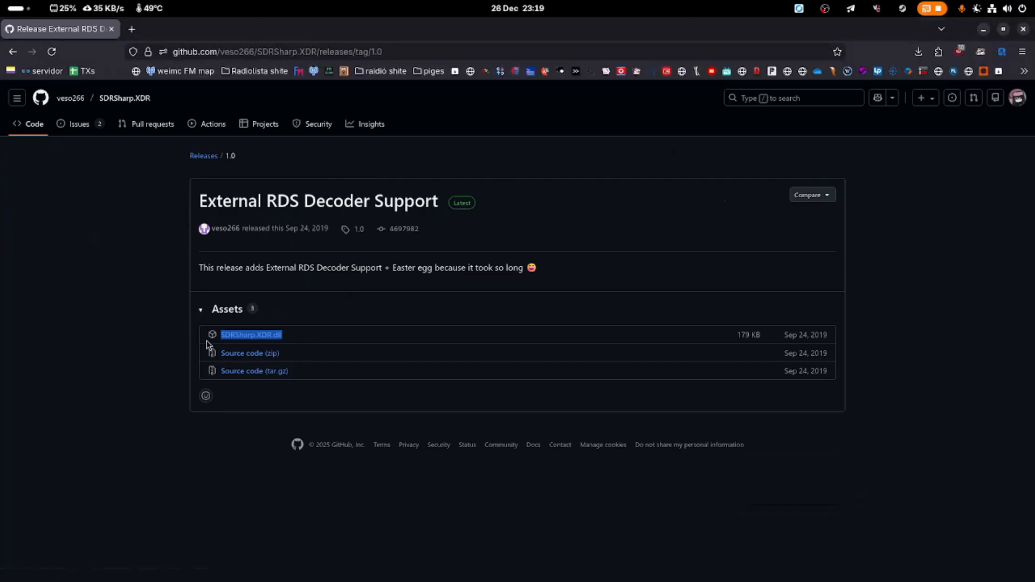
click(307, 335)
click(1023, 29)
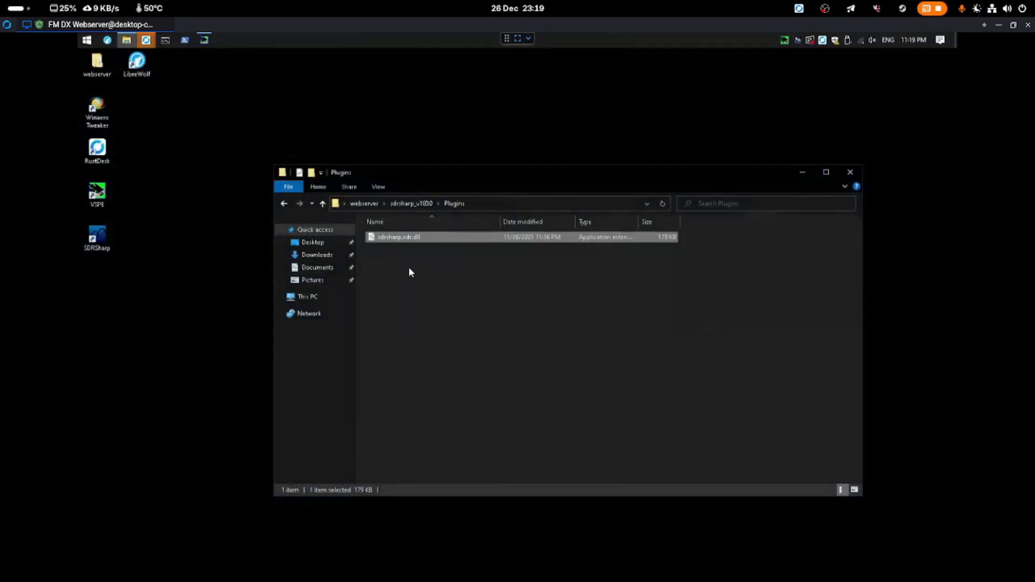
Launch SDRSharp from the sdrsharp_v1830 folder, close Explorer, and restore SDR# Studio to a smaller window
click(410, 204)
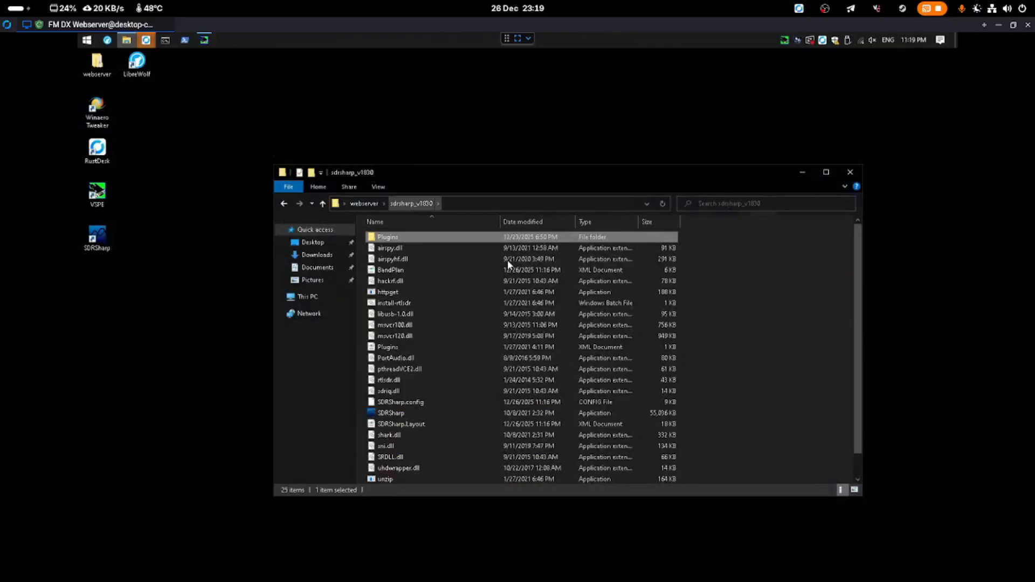
double_click(409, 411)
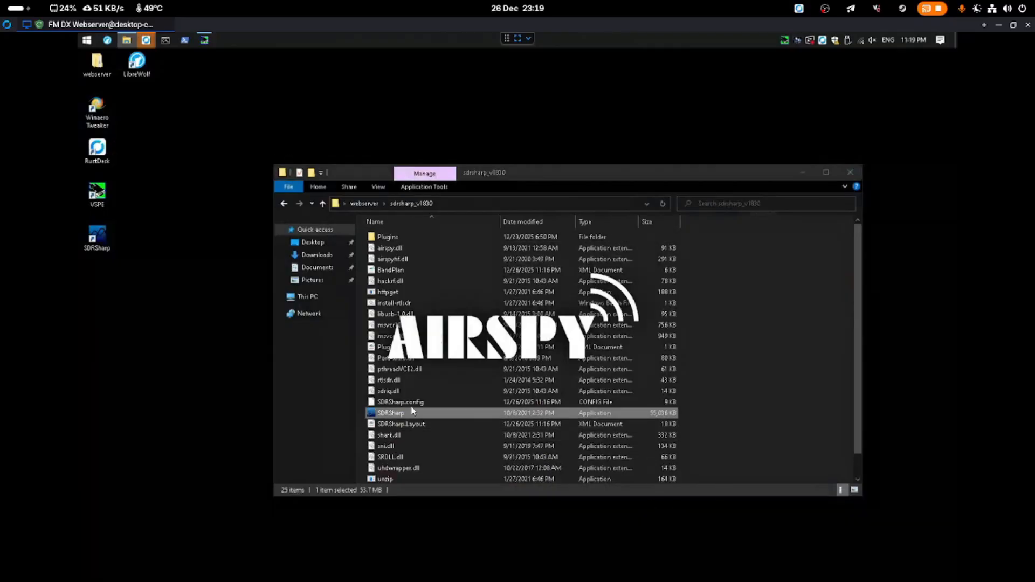
click(851, 172)
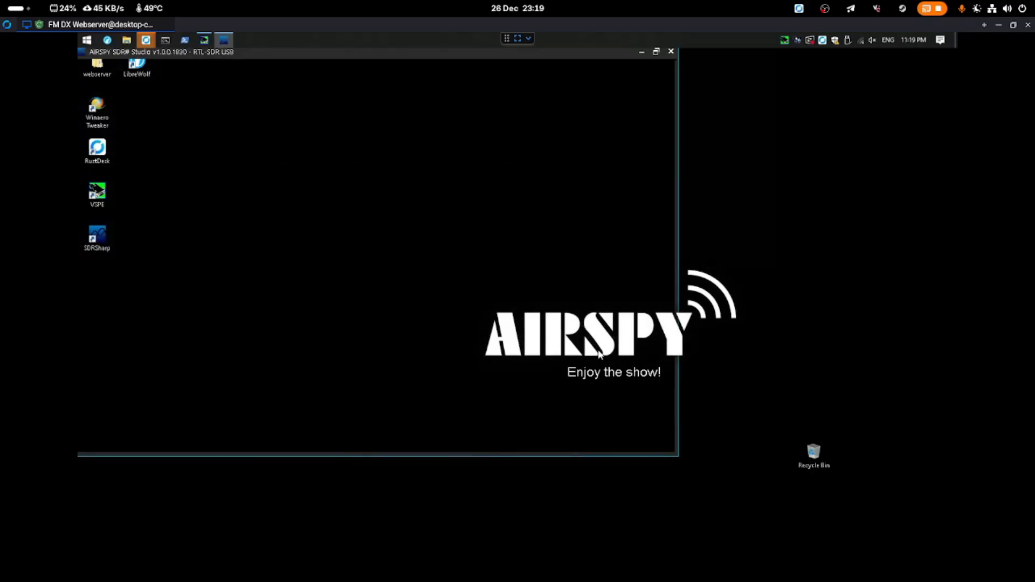
drag(453, 54, 515, 127)
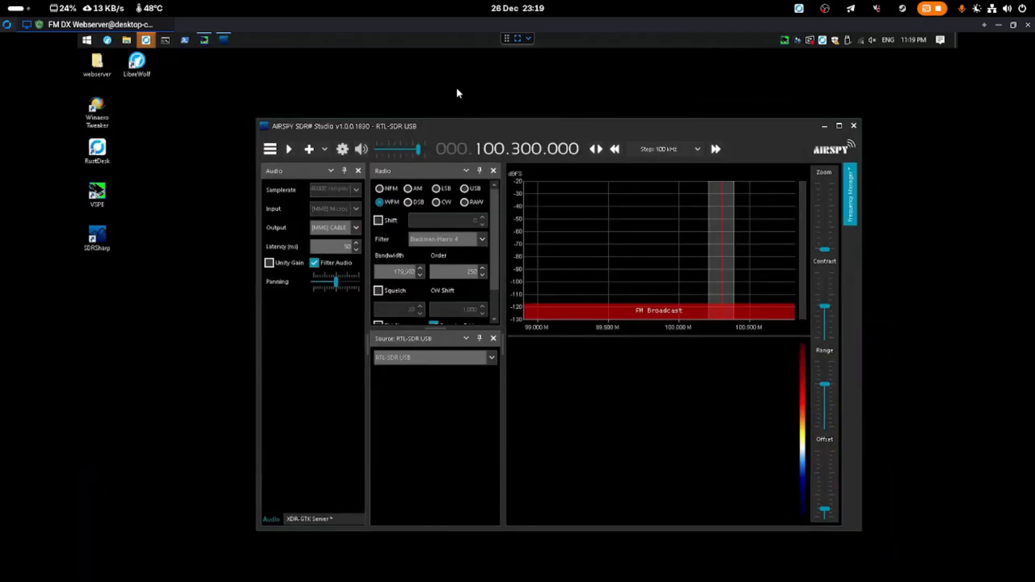
Review SDR# Studio's audio output devices, leaving CABLE Input selected, then go to the VB-CABLE web page
click(325, 225)
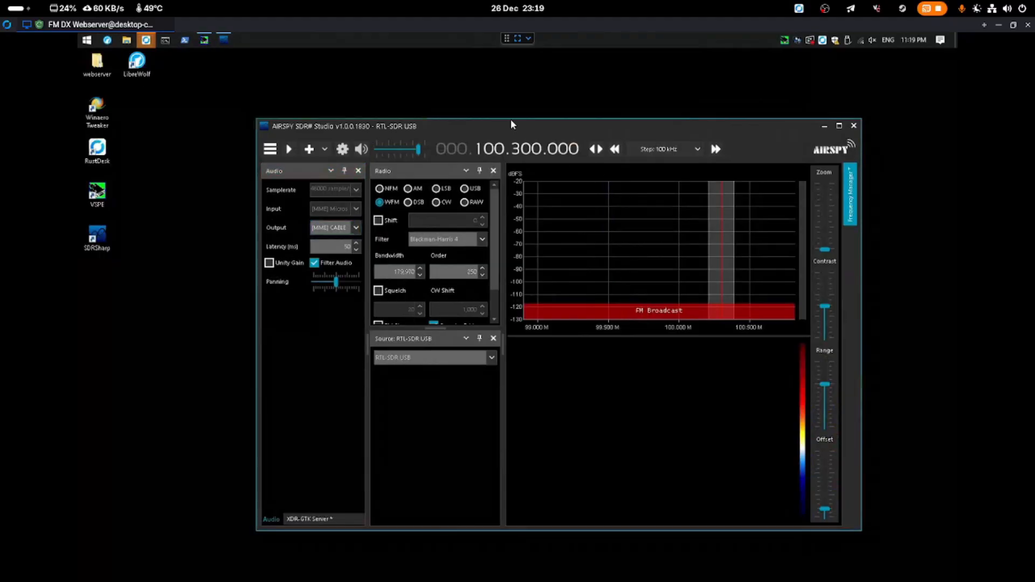
drag(510, 122, 548, 145)
click(378, 250)
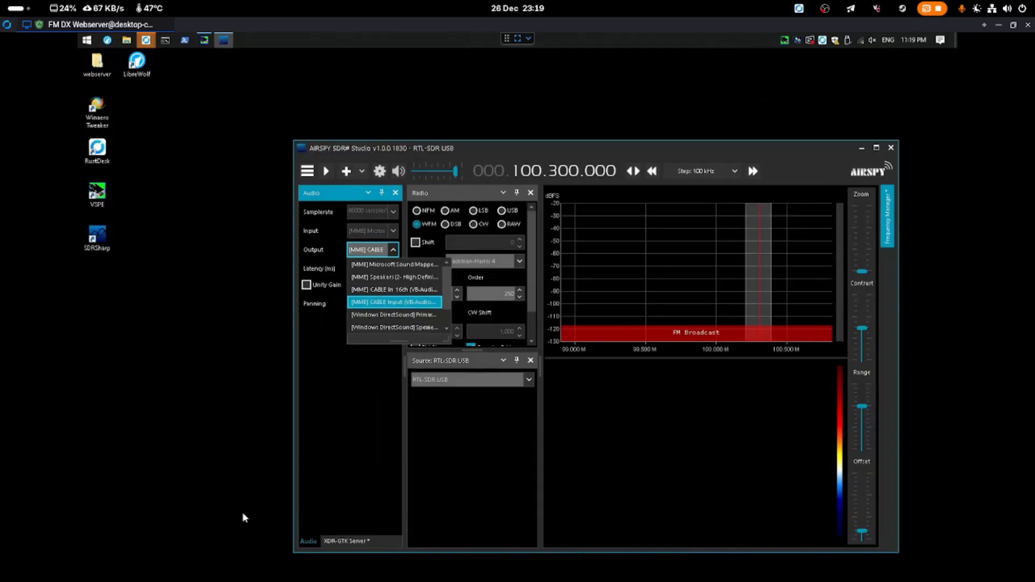
mouse_move(162, 577)
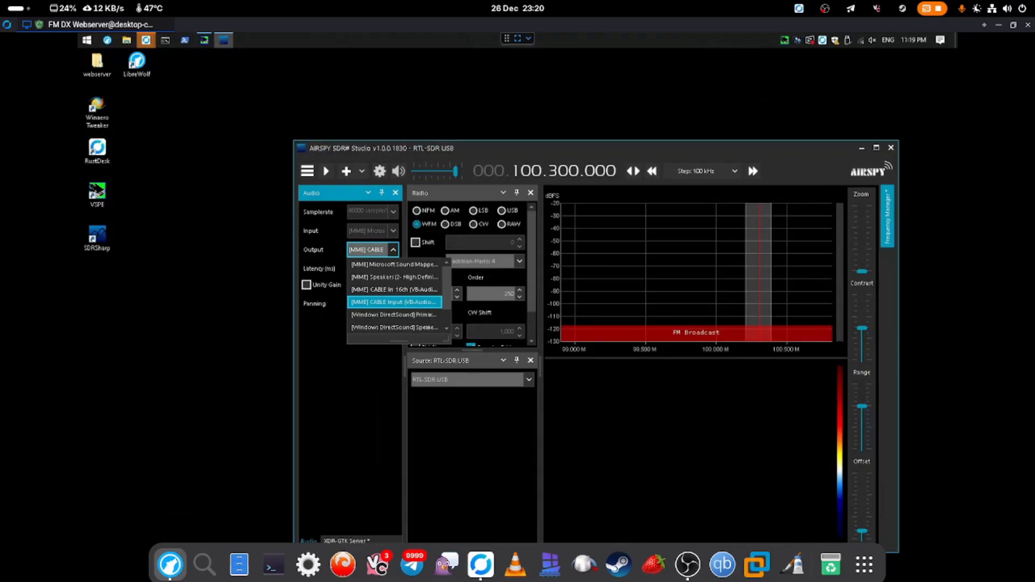
key(Escape)
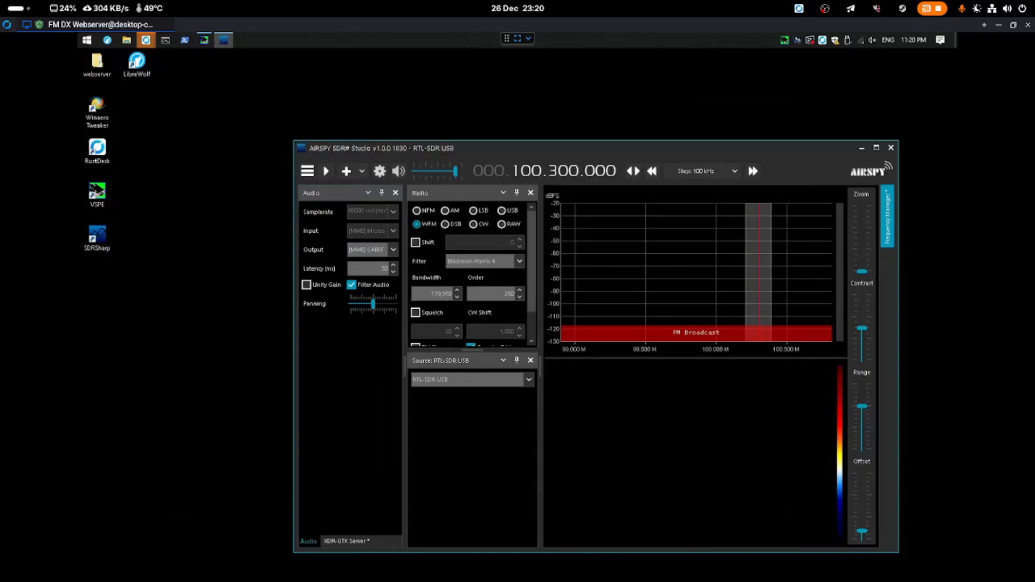
key(alt+Tab)
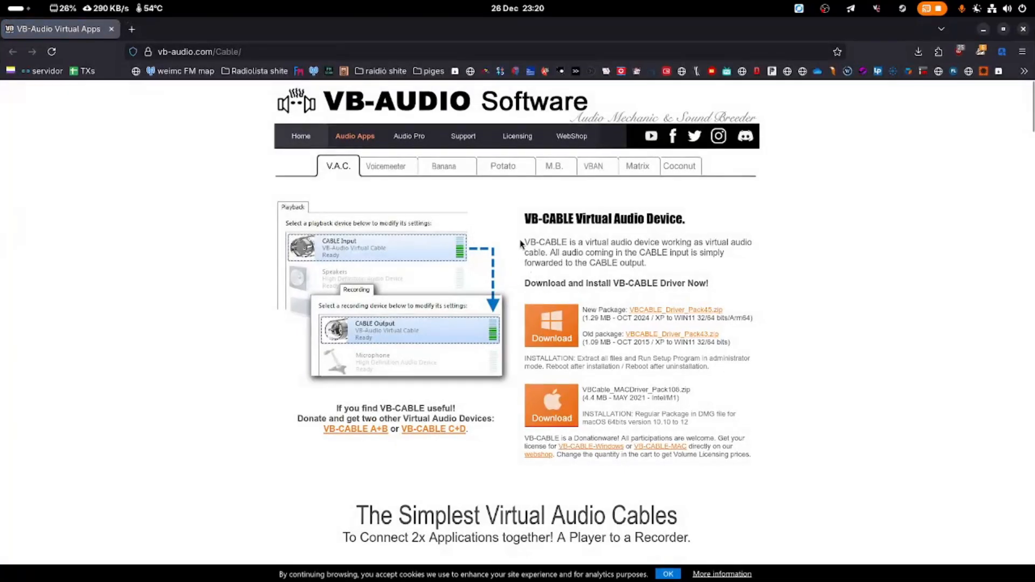
Download and save the VB-CABLE Windows driver pack
drag(516, 213, 568, 219)
click(576, 220)
click(564, 320)
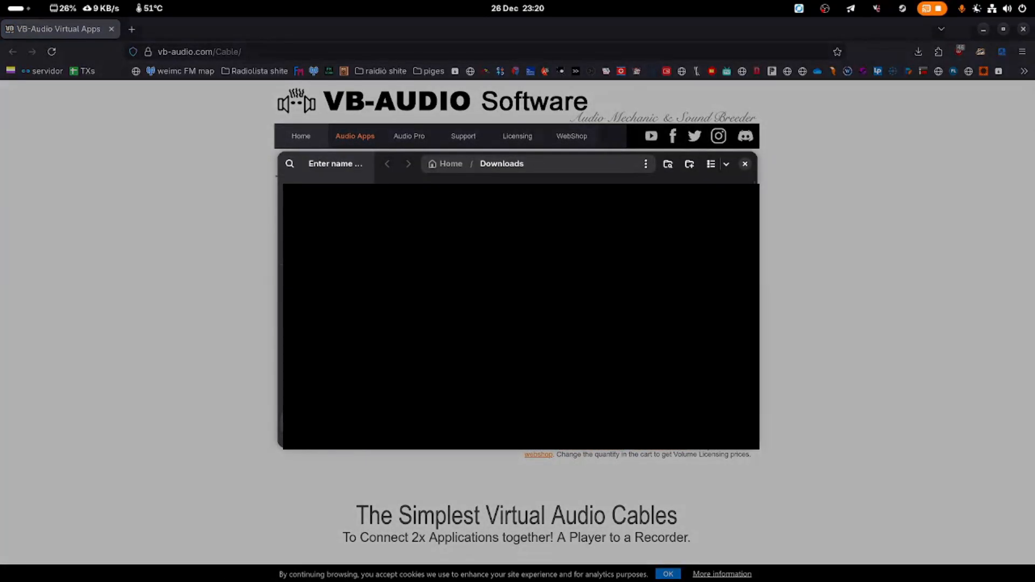
key(Return)
key(Return)
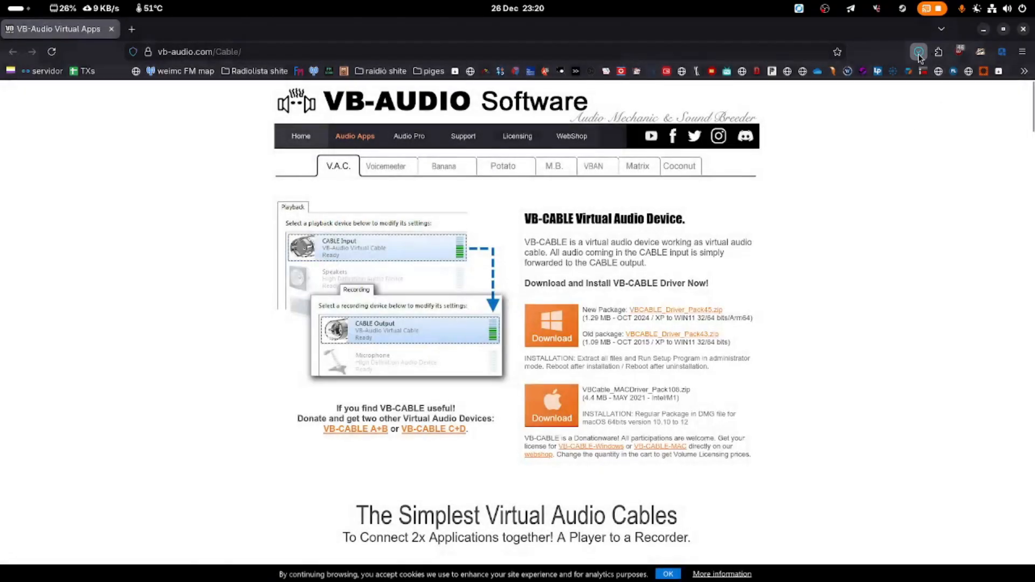
Inspect VBCABLE_Driver_Pack45's setup programs in Files, select VBCABLE_Setup.exe, then return to the remote desktop
click(919, 52)
click(910, 185)
click(601, 192)
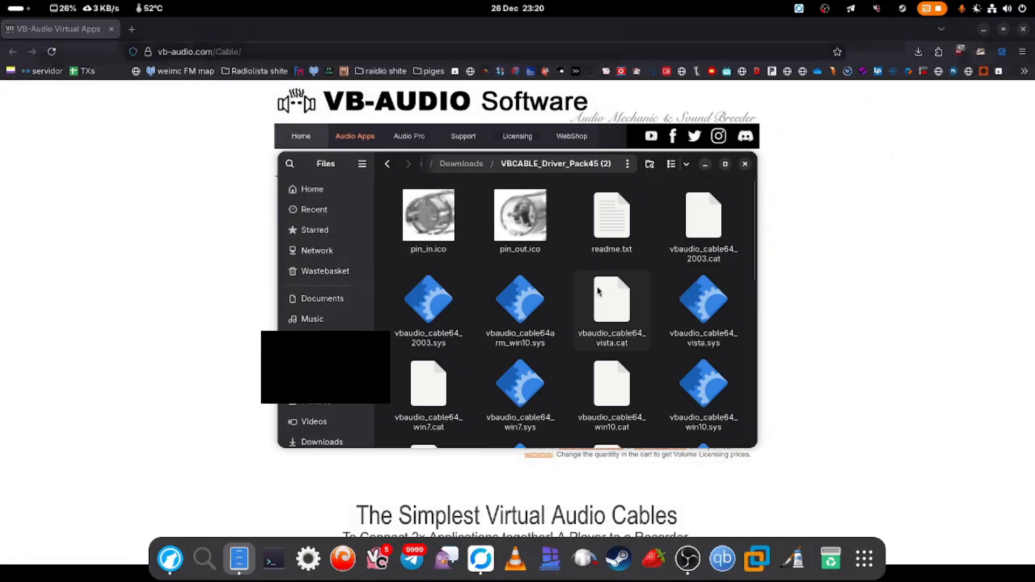
scroll(583, 288, down, 5)
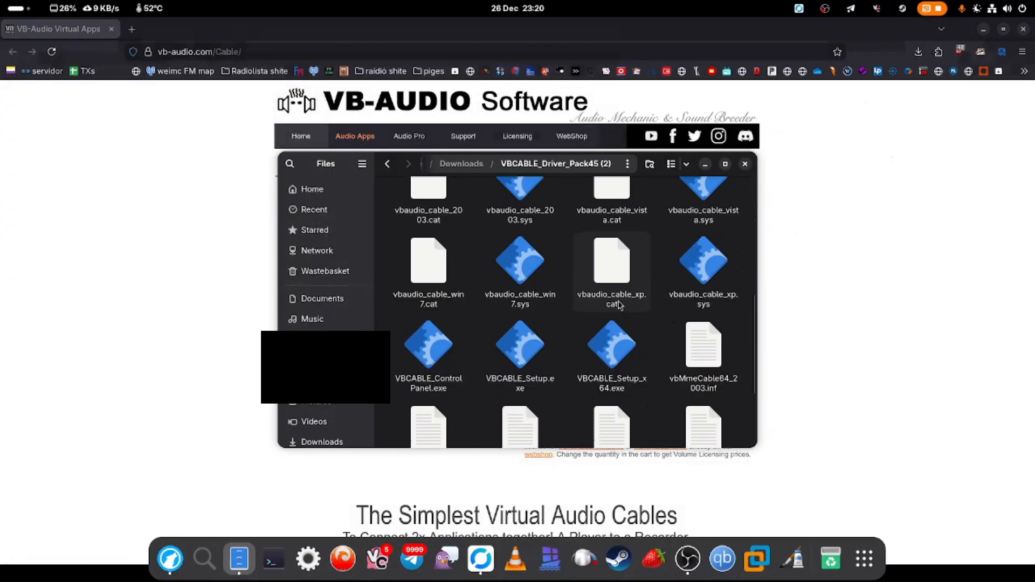
click(617, 358)
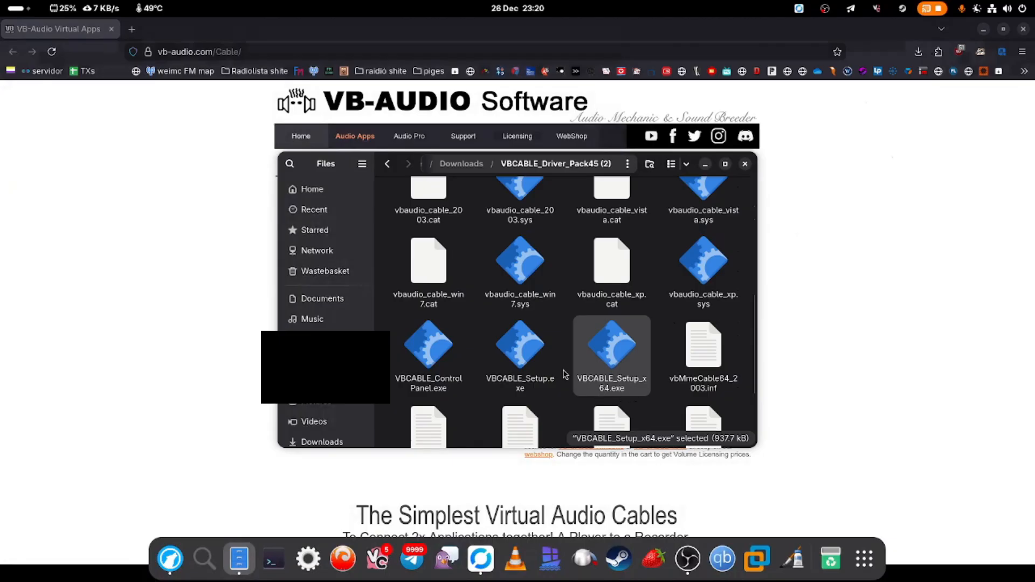
click(521, 376)
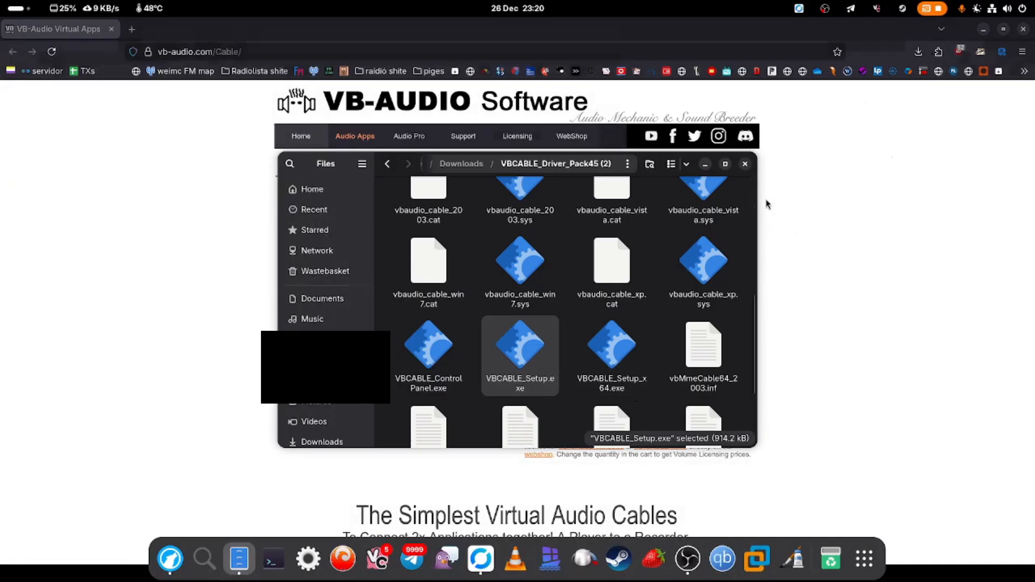
click(745, 164)
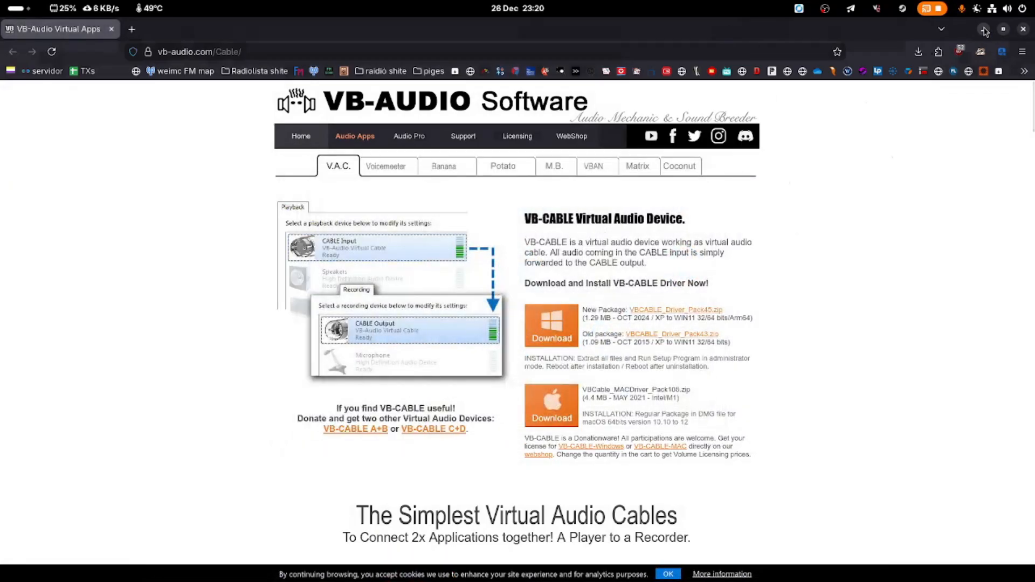
click(983, 29)
Set SDR# Studio's audio output device to [MME] CABLE Input
click(513, 408)
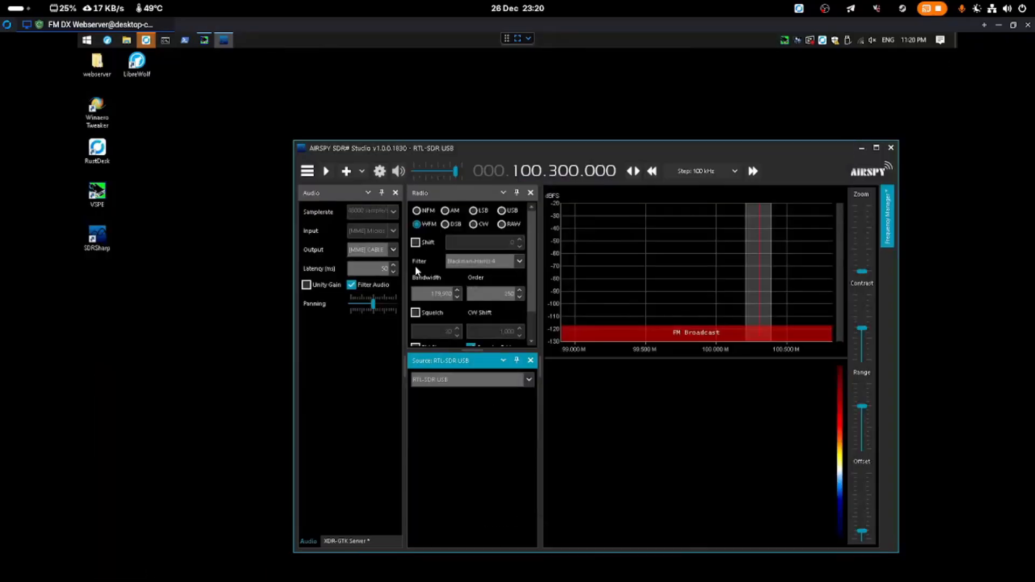
click(378, 248)
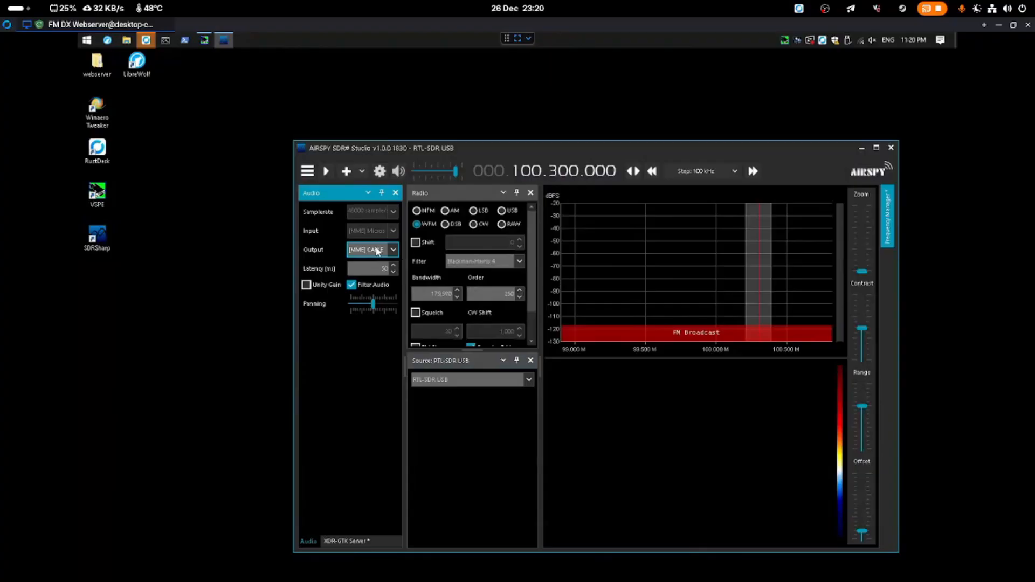
click(378, 251)
click(379, 251)
click(382, 253)
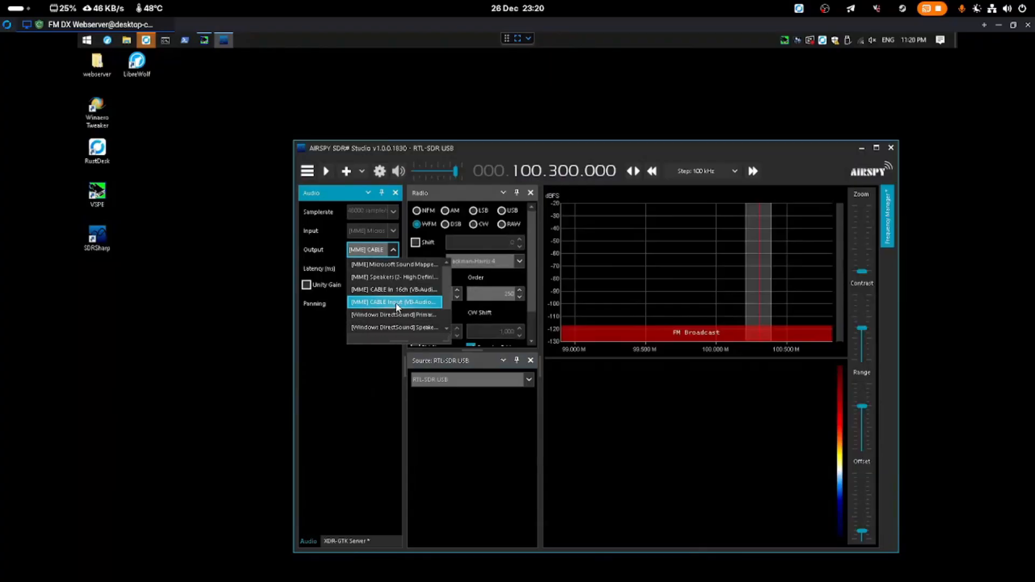
click(404, 305)
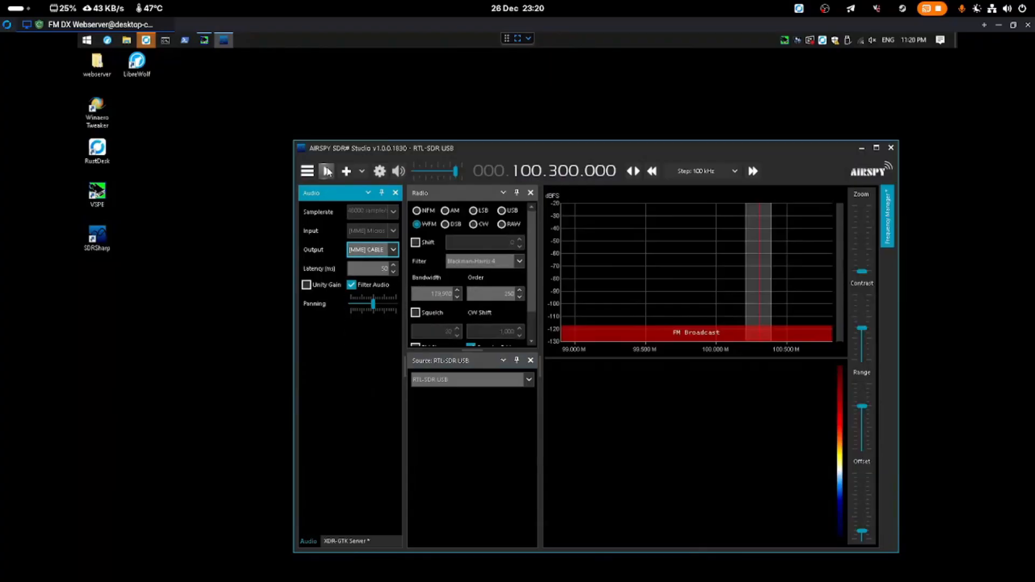
click(469, 377)
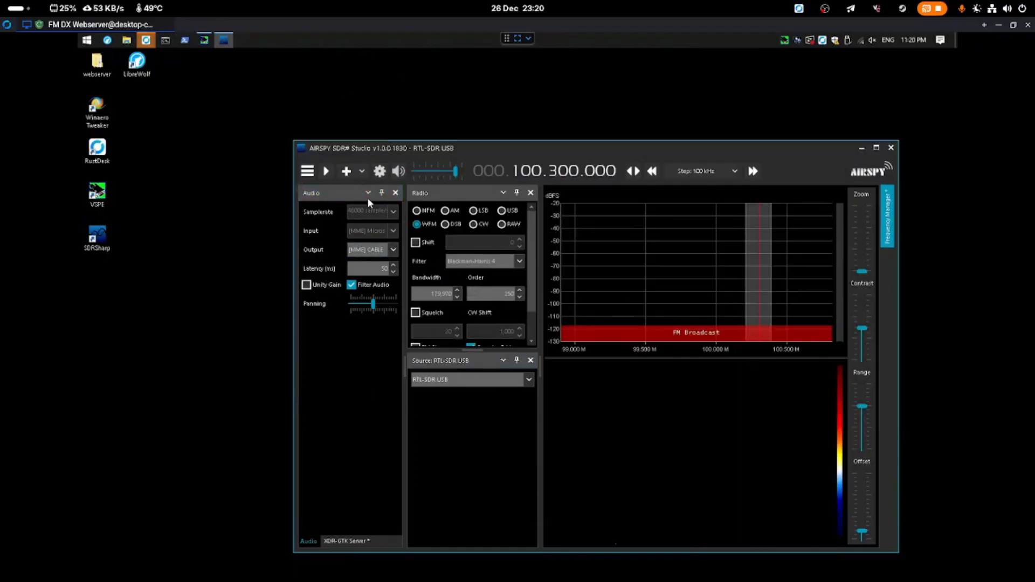
Start receiving at 100.300.000 and show the XDR-GTK Server settings panel
click(326, 171)
drag(390, 152, 355, 131)
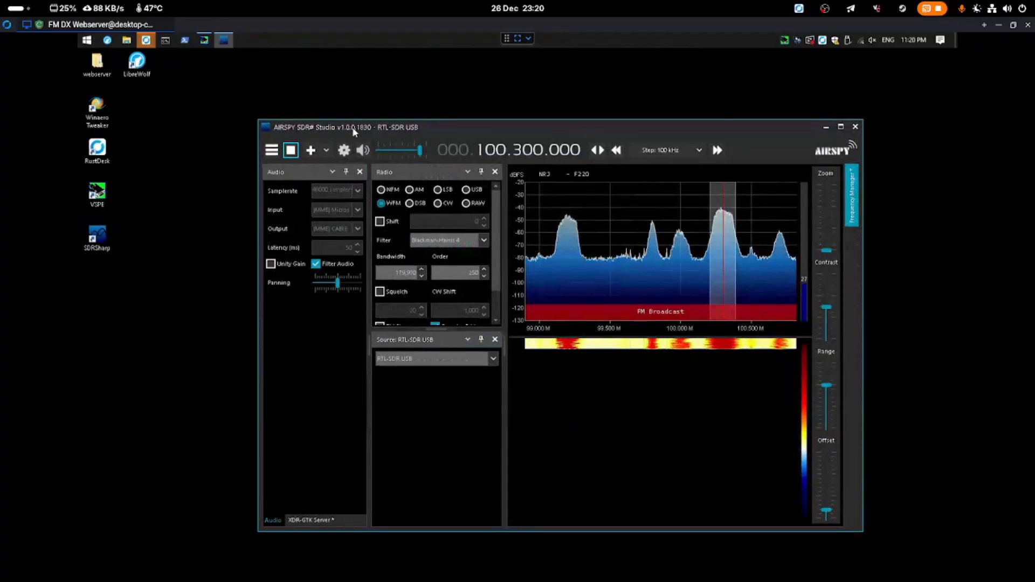
click(310, 521)
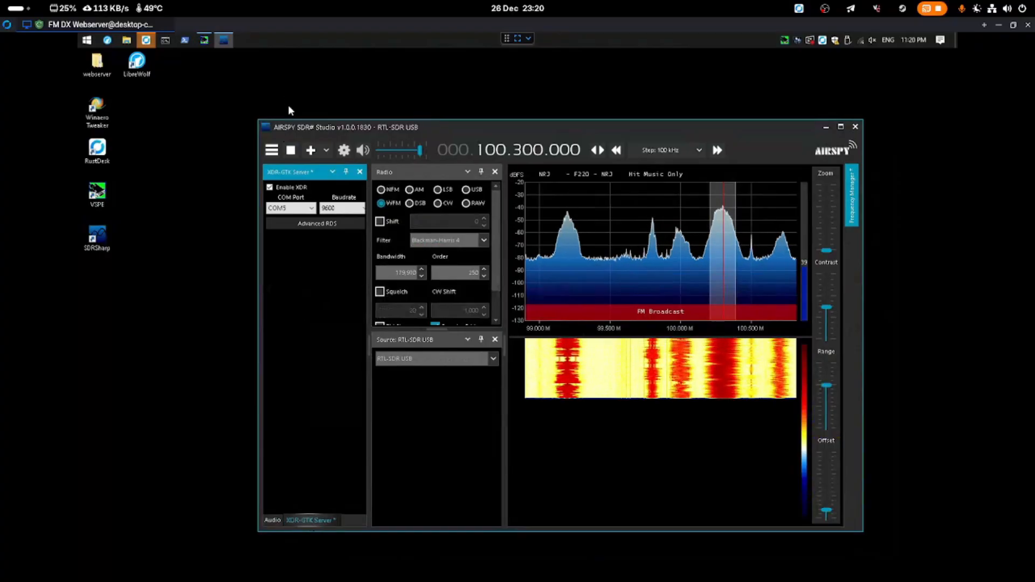
Open the XDR-GTK Server panel from the panel list and keep COM5 at 9600 selected
click(267, 153)
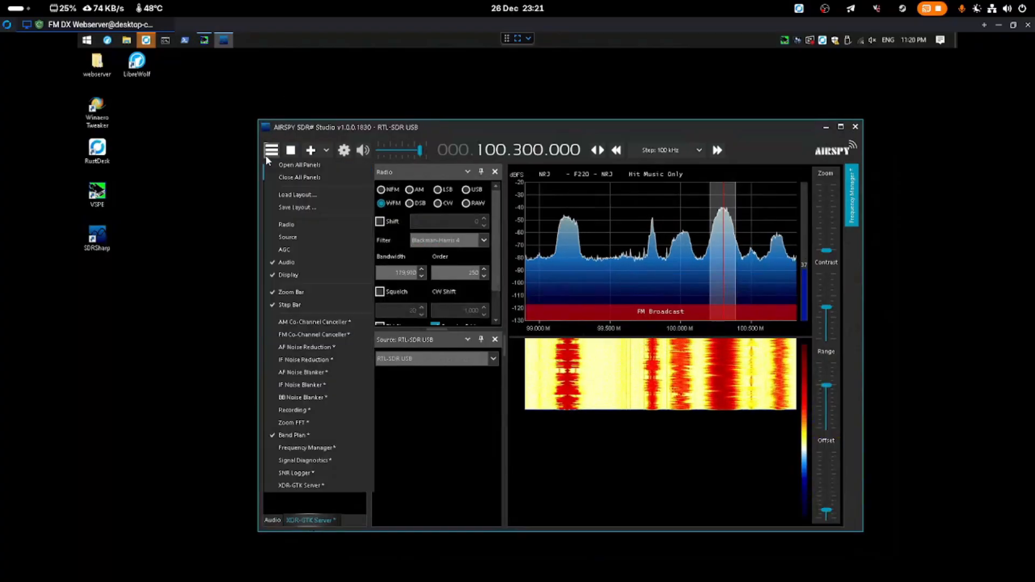
click(302, 485)
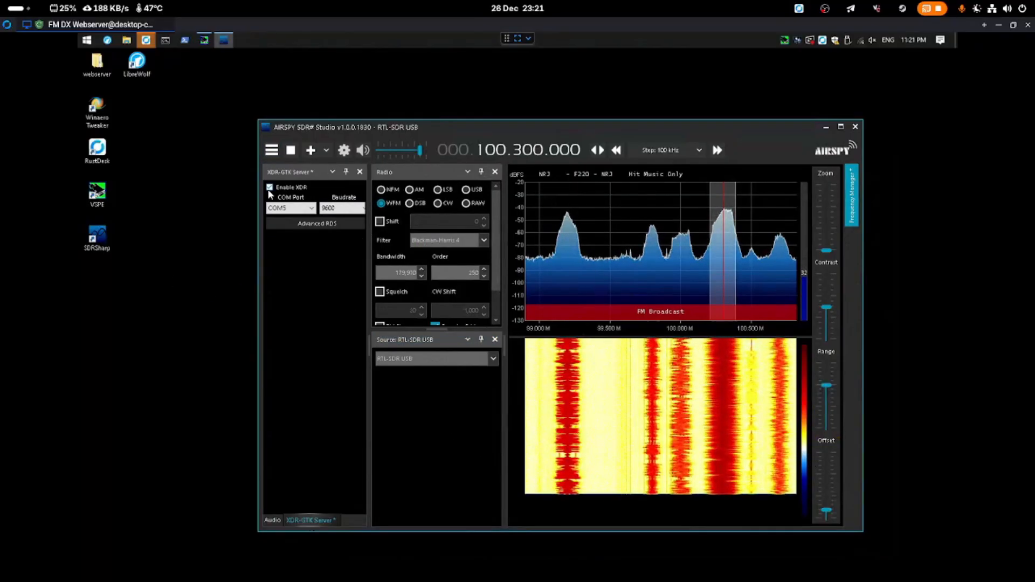
click(286, 210)
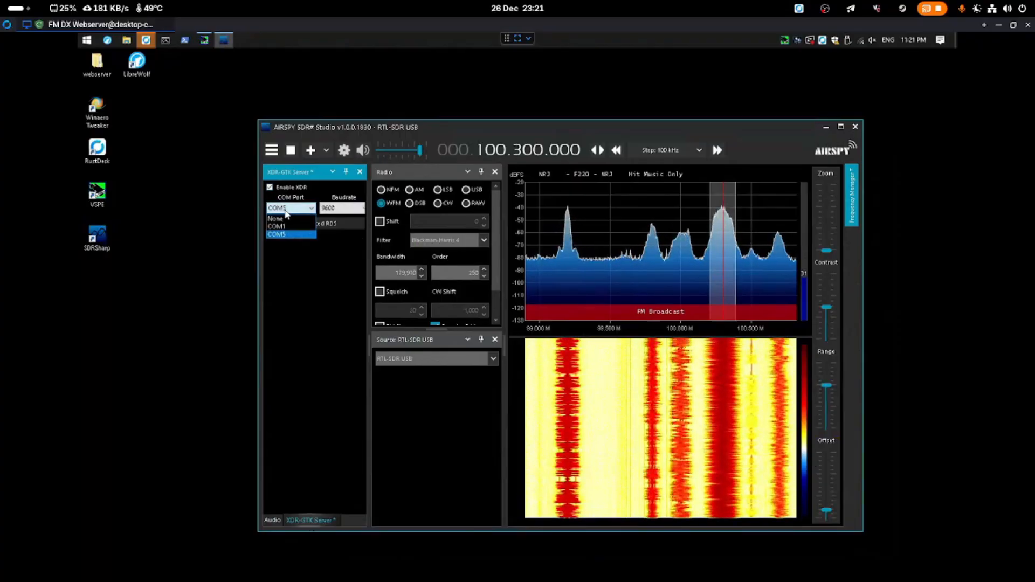
click(301, 252)
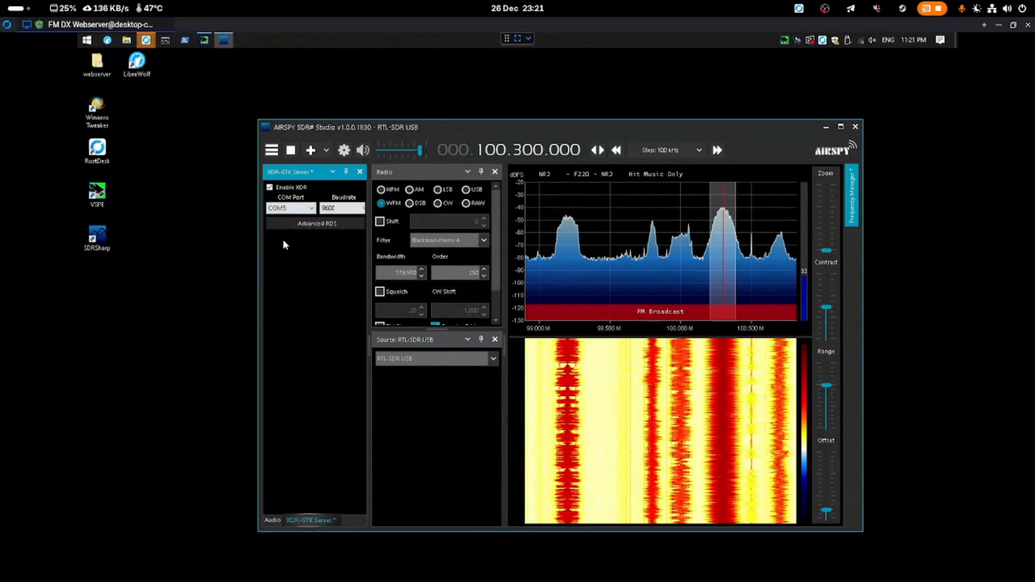
drag(334, 126, 371, 126)
click(329, 108)
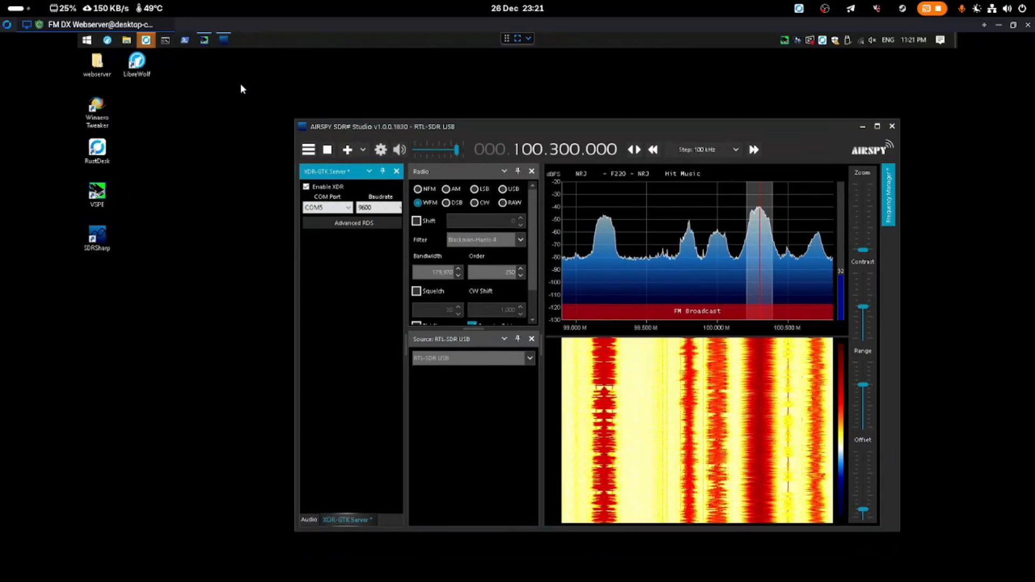
Open webserver > xdrd-20190114 on the desktop and select the start script
double_click(95, 64)
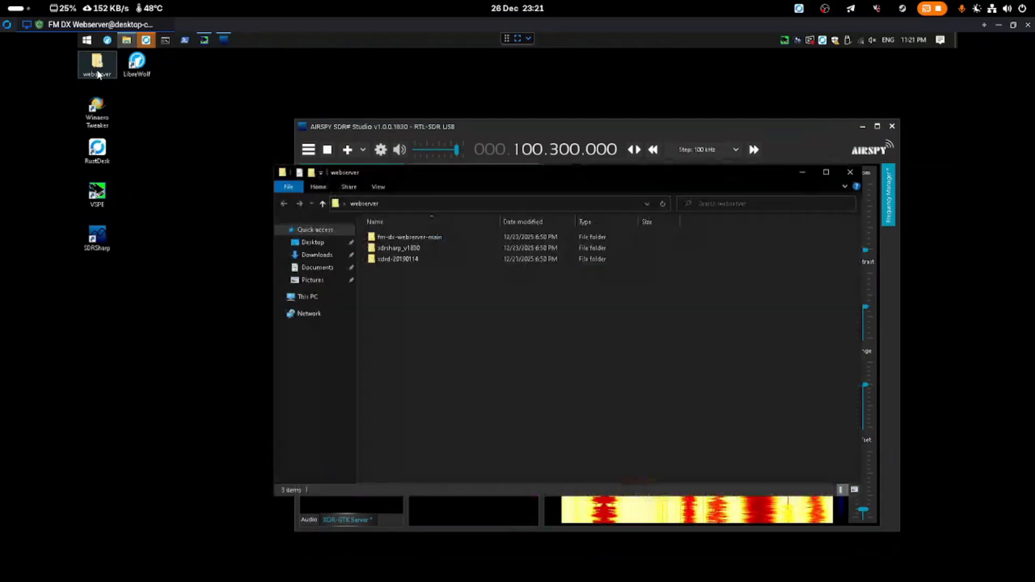
click(387, 259)
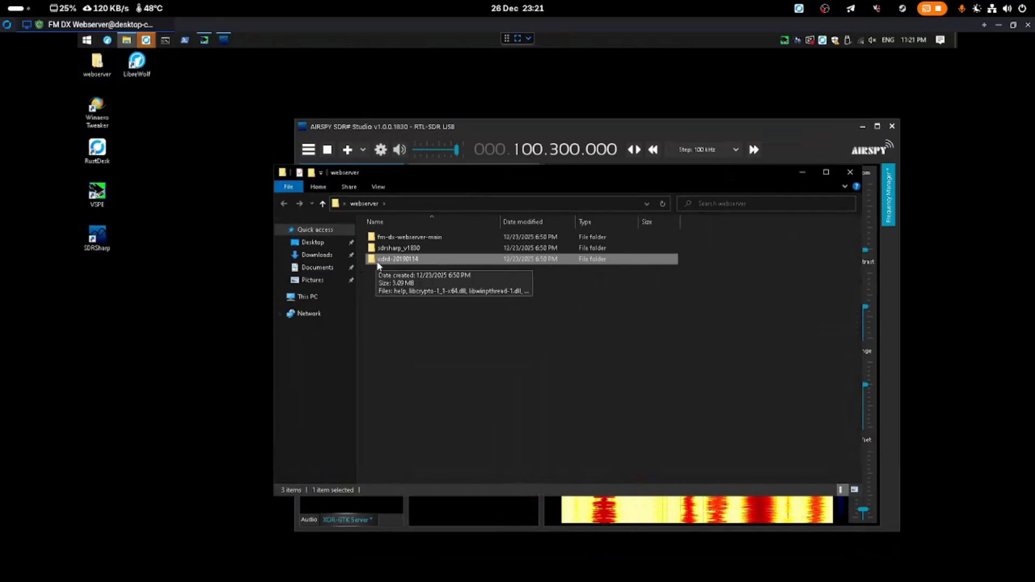
double_click(377, 264)
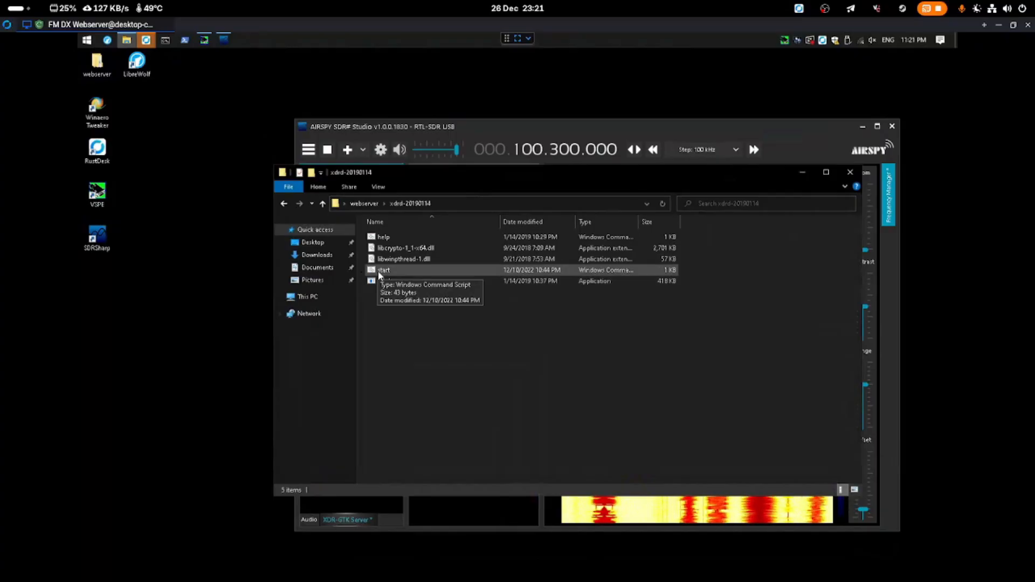
click(393, 270)
Run the start script so xdrd launches on COM5 with TCP port 7373
double_click(381, 271)
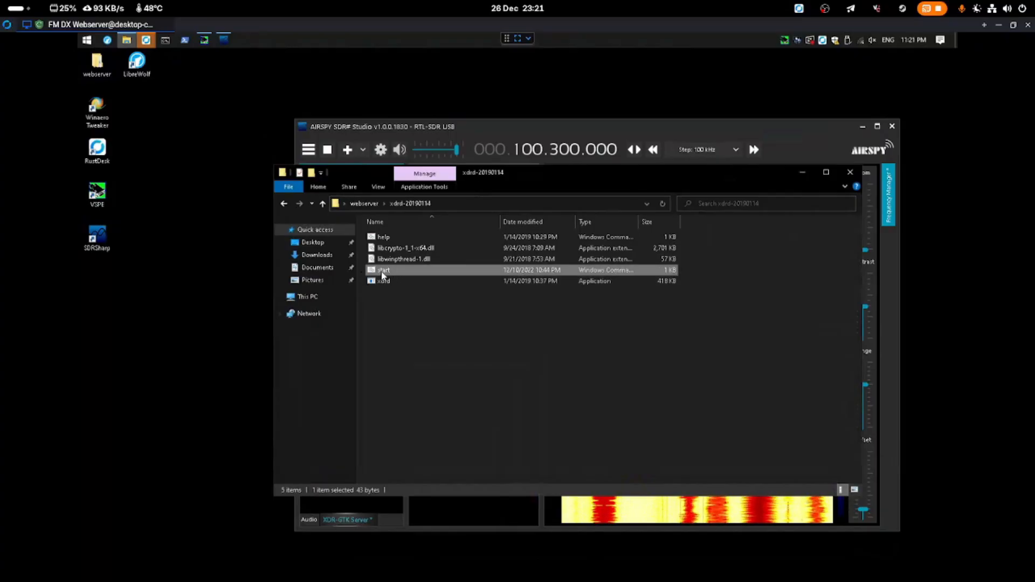
drag(276, 119, 298, 198)
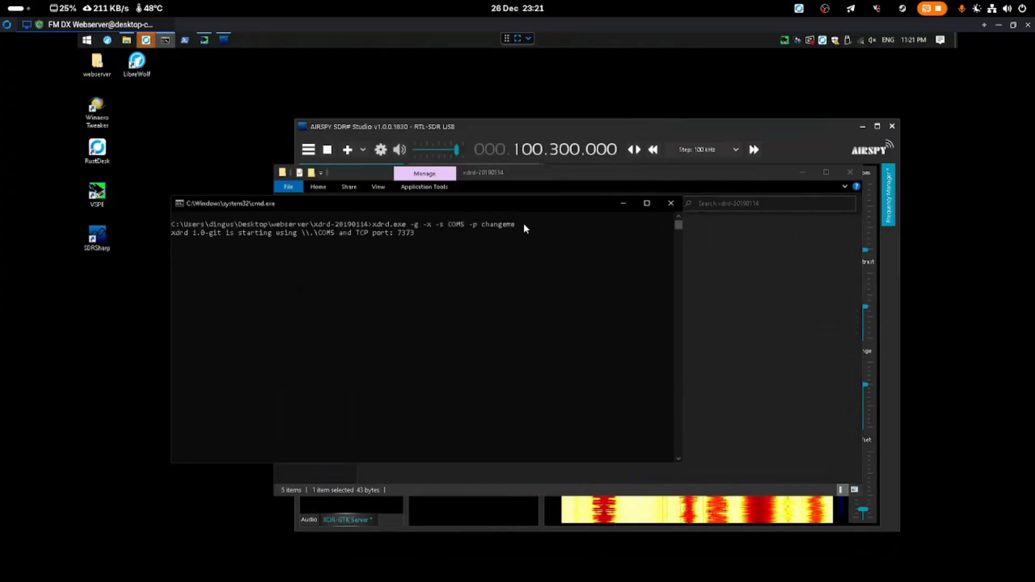
drag(515, 225, 481, 226)
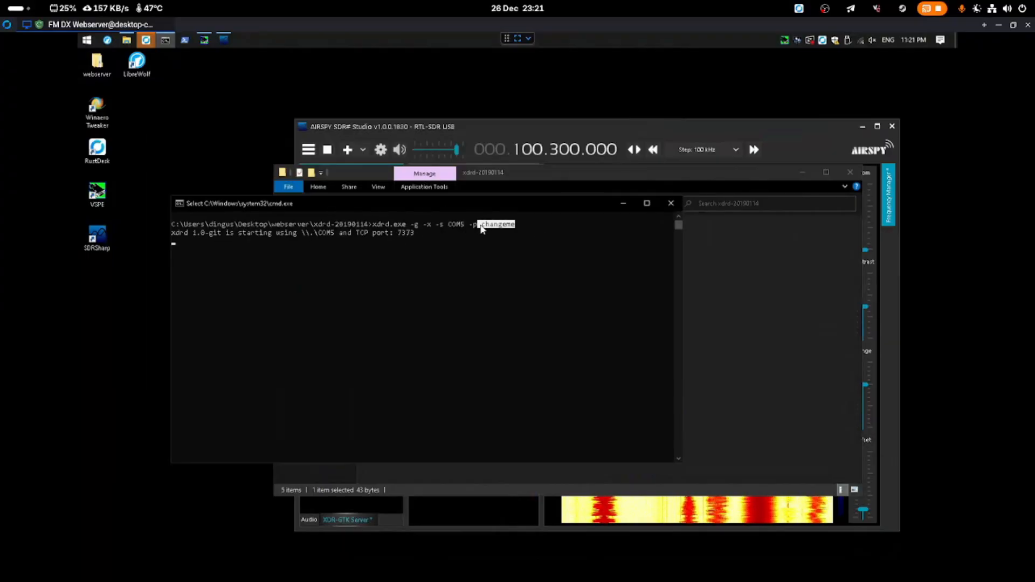
key(Escape)
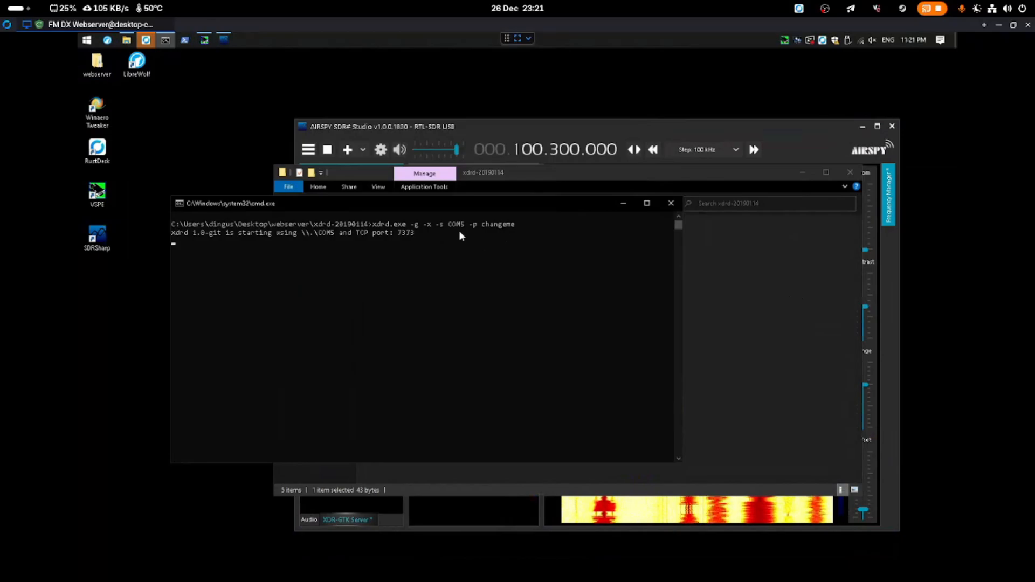
Close the xdrd folder window, place the console over the receiver, and bring up the app list
click(483, 129)
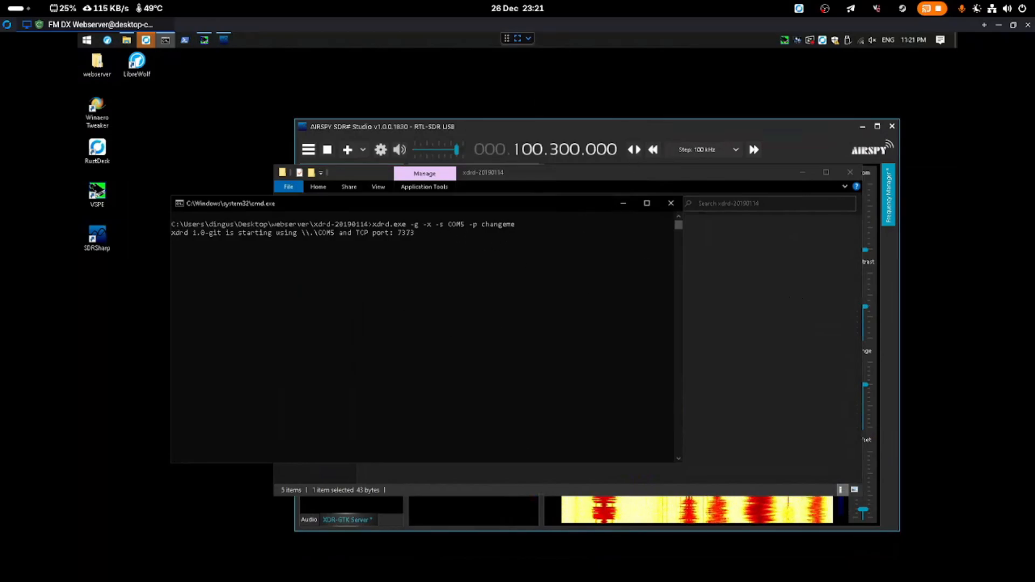
click(850, 173)
click(122, 133)
drag(230, 203, 474, 236)
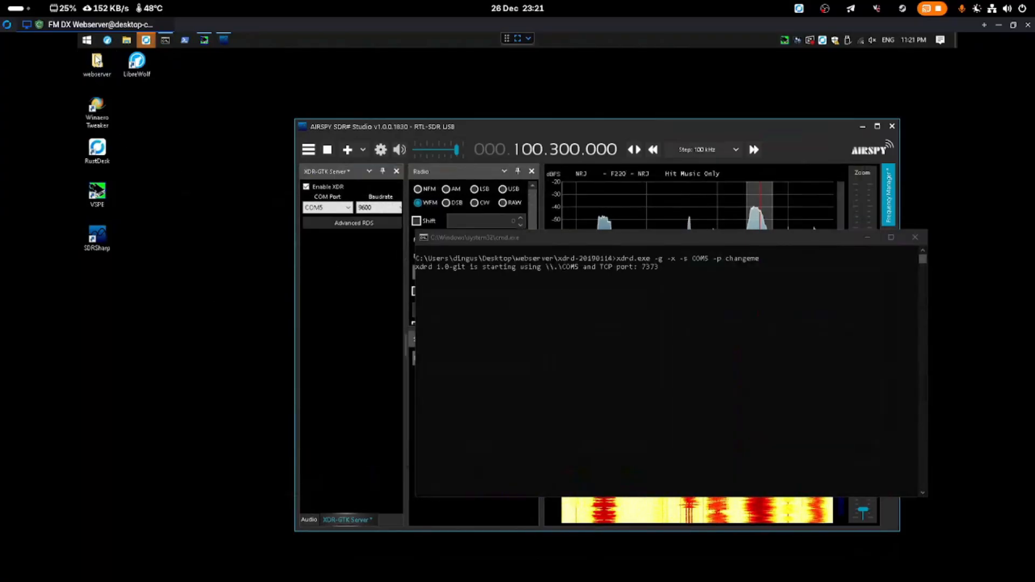
click(86, 40)
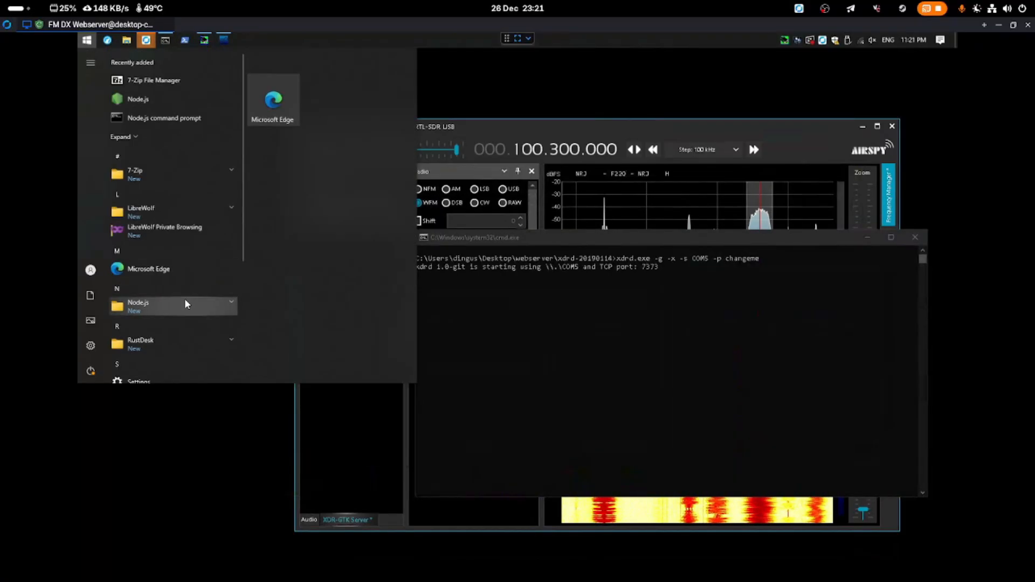
Open LibreWolf and go to the fm-dx-webserver GitHub repository page
click(185, 303)
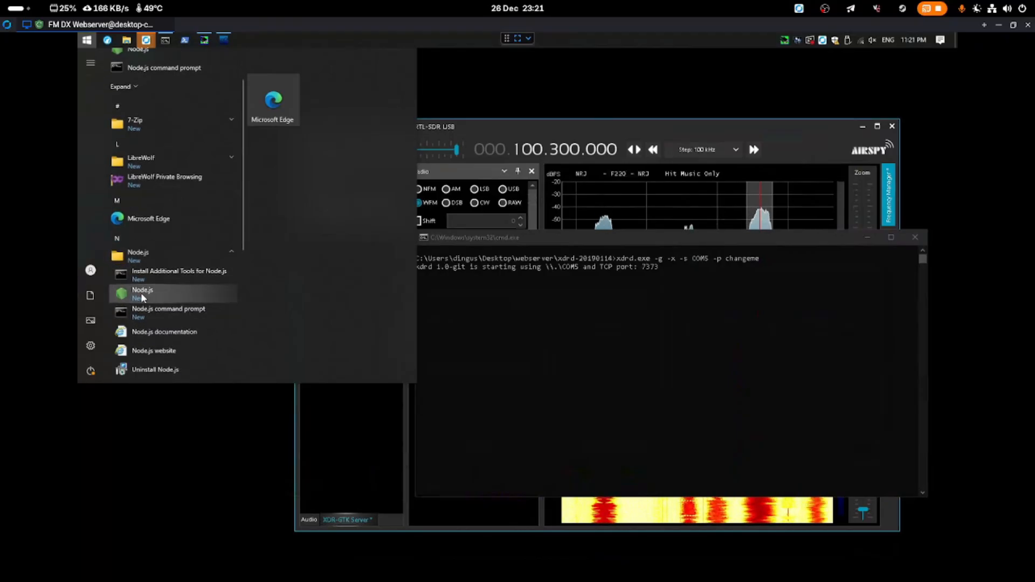
click(184, 459)
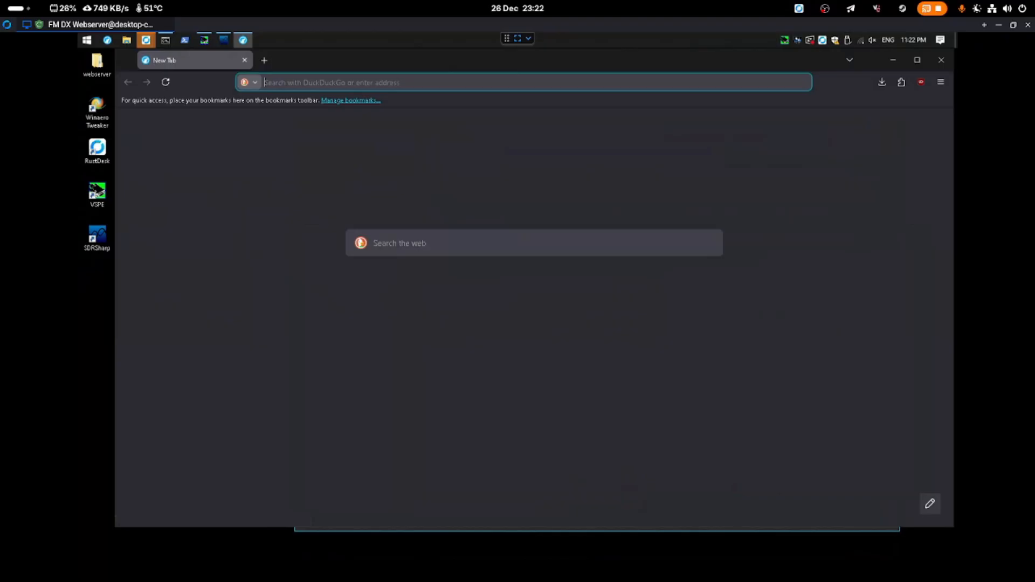
text(https://github.com/NoobishSVK/fm-dx-webserver)
key(Return)
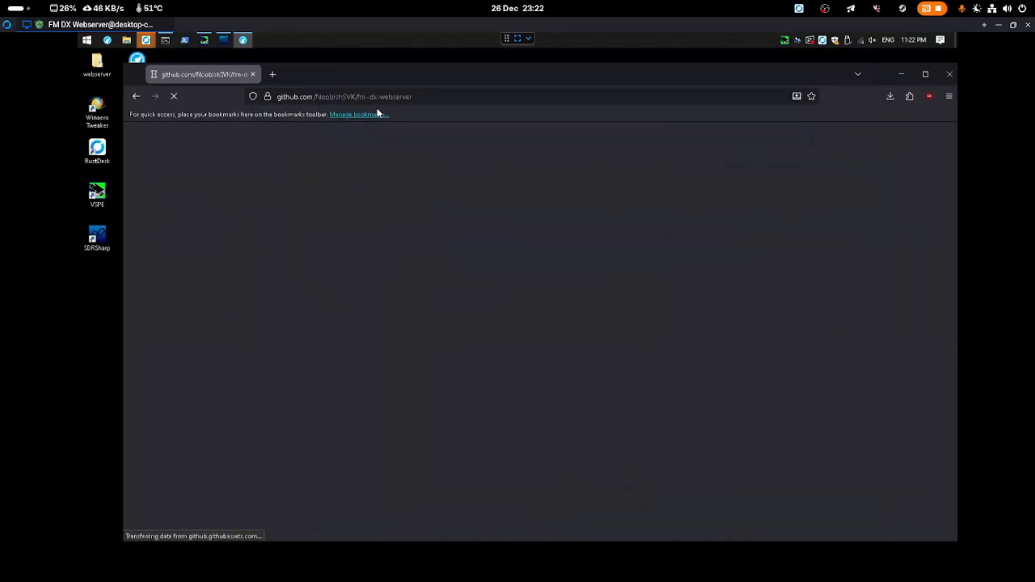
scroll(756, 351, down, 3)
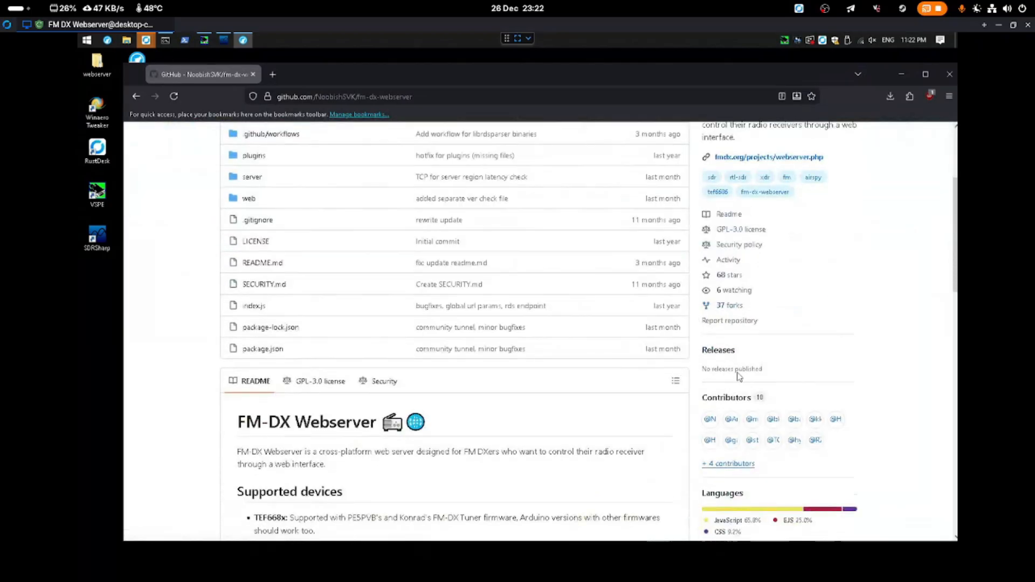
scroll(637, 232, up, 3)
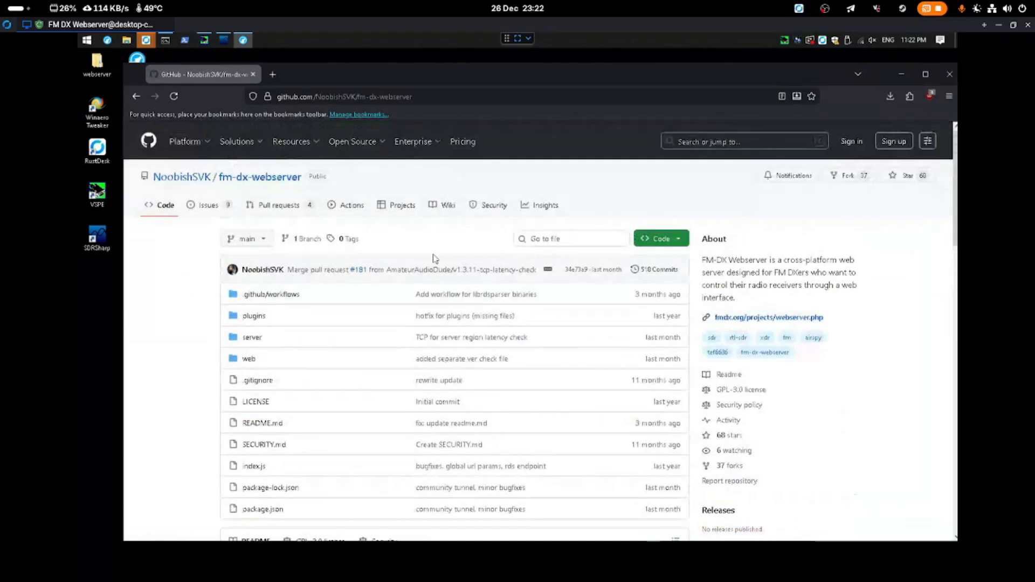
Download the repository via Code > Download ZIP to the Desktop, then close the browser
click(674, 245)
click(535, 376)
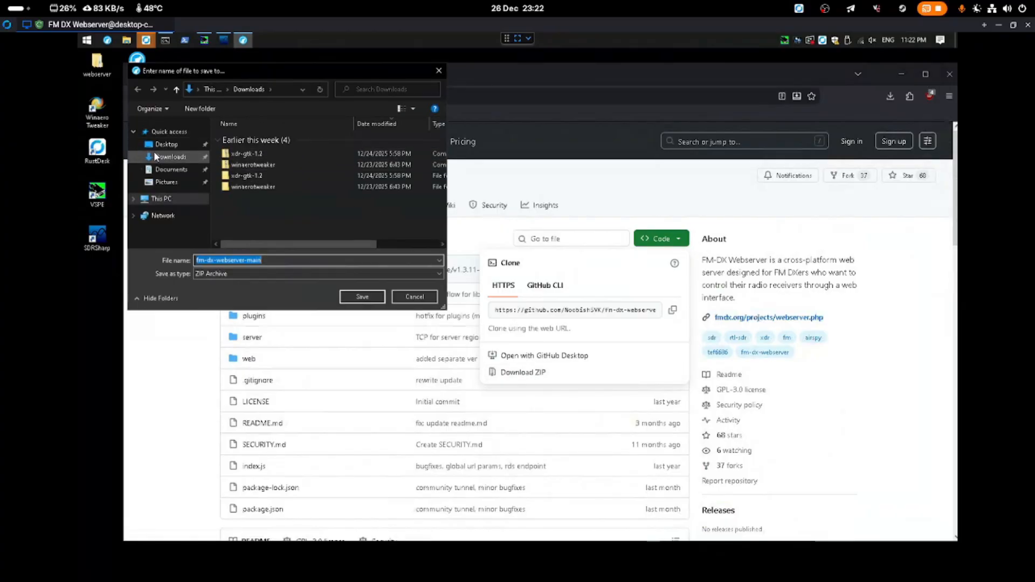
click(166, 144)
click(362, 296)
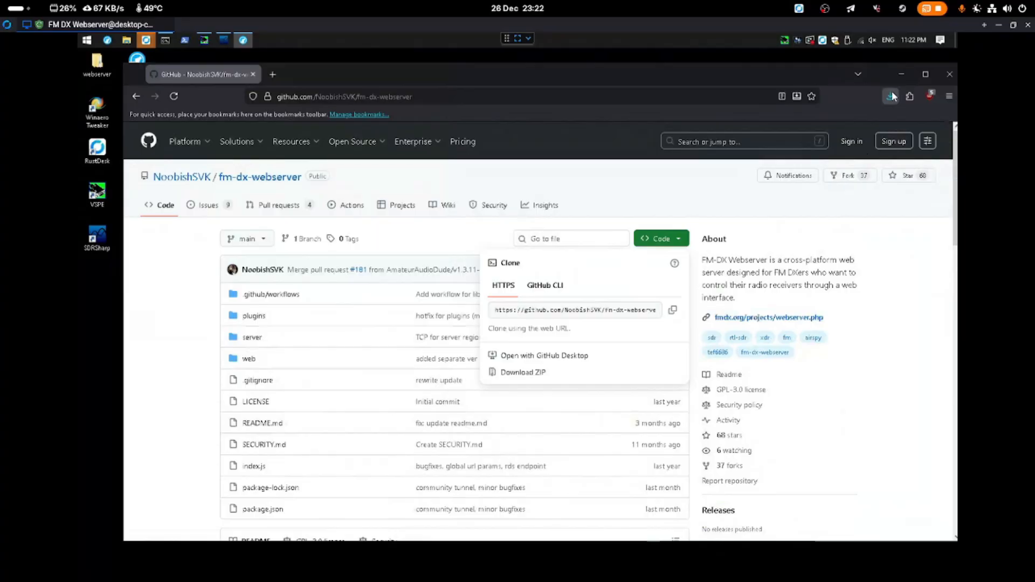
click(950, 74)
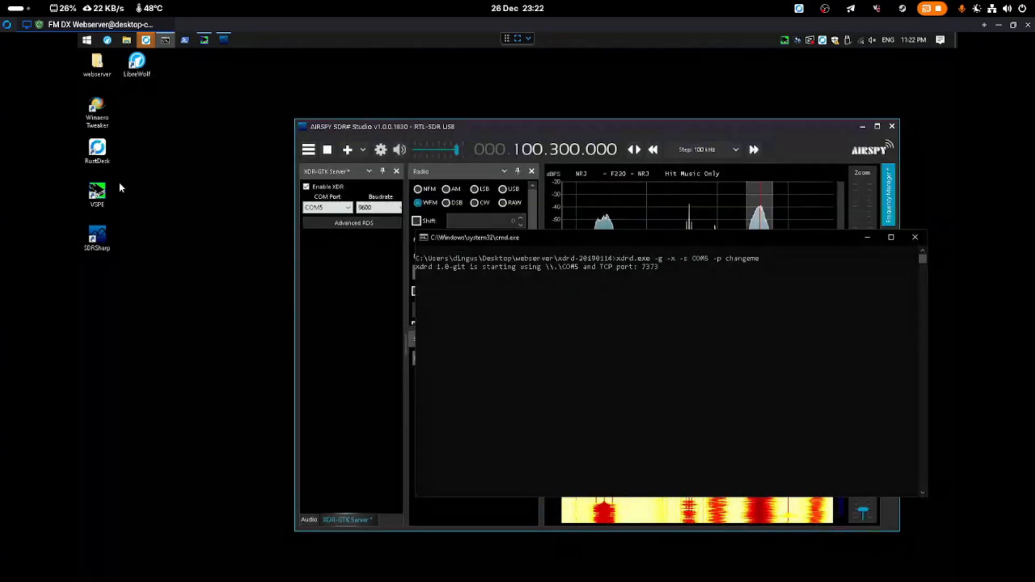
Extract the fm-dx-webserver-main ZIP with 7-Zip and open the extracted folder
drag(104, 287, 103, 325)
right_click(102, 324)
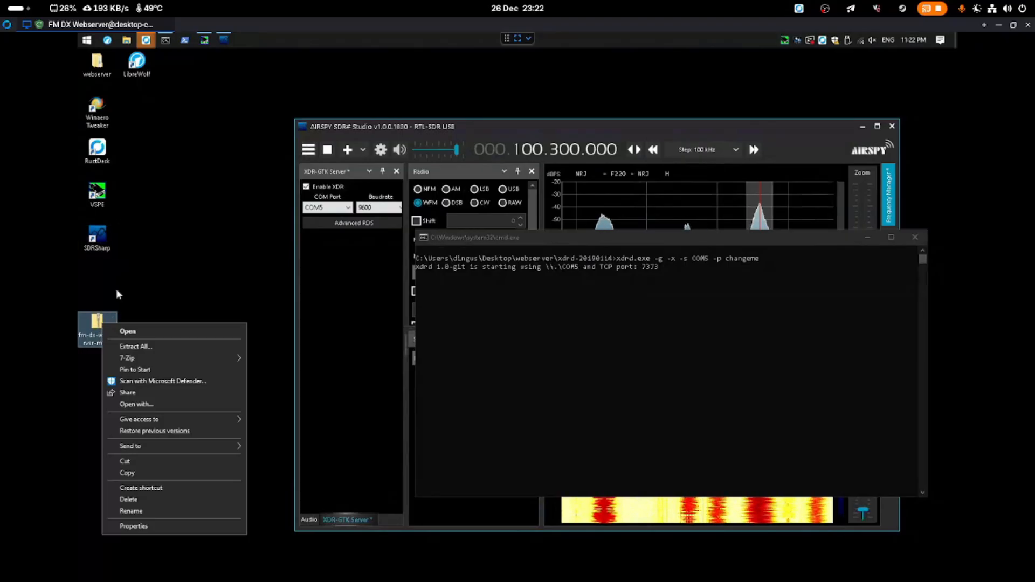
mouse_move(146, 360)
click(359, 407)
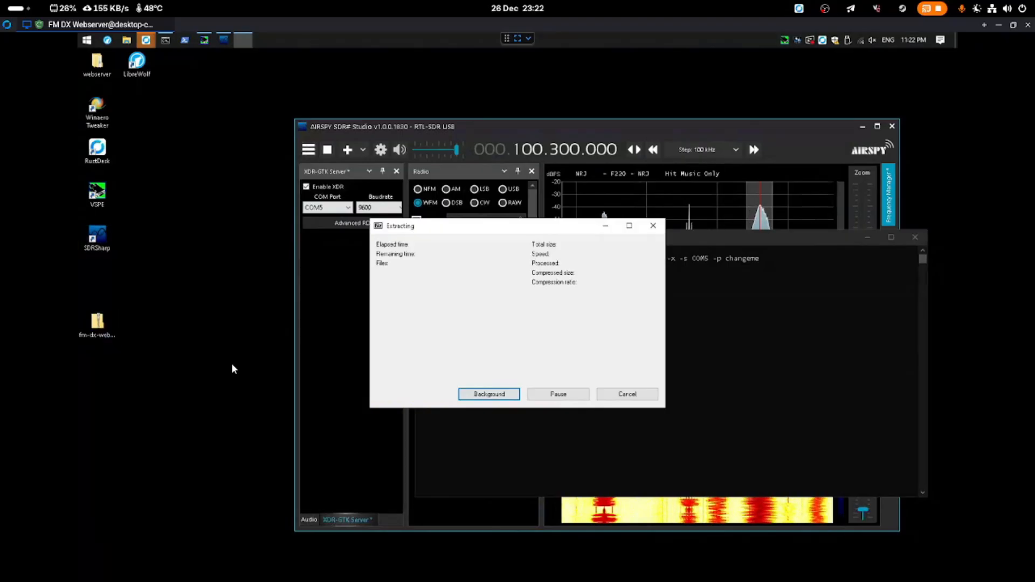
double_click(97, 278)
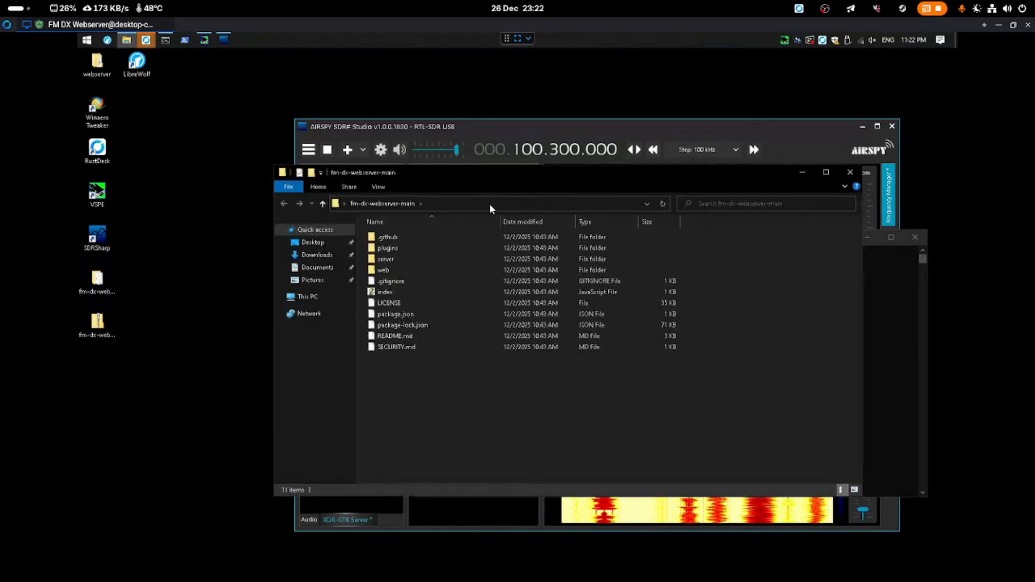
Open a Command Prompt in fm-dx-webserver-main by entering cmd in the address bar
click(489, 204)
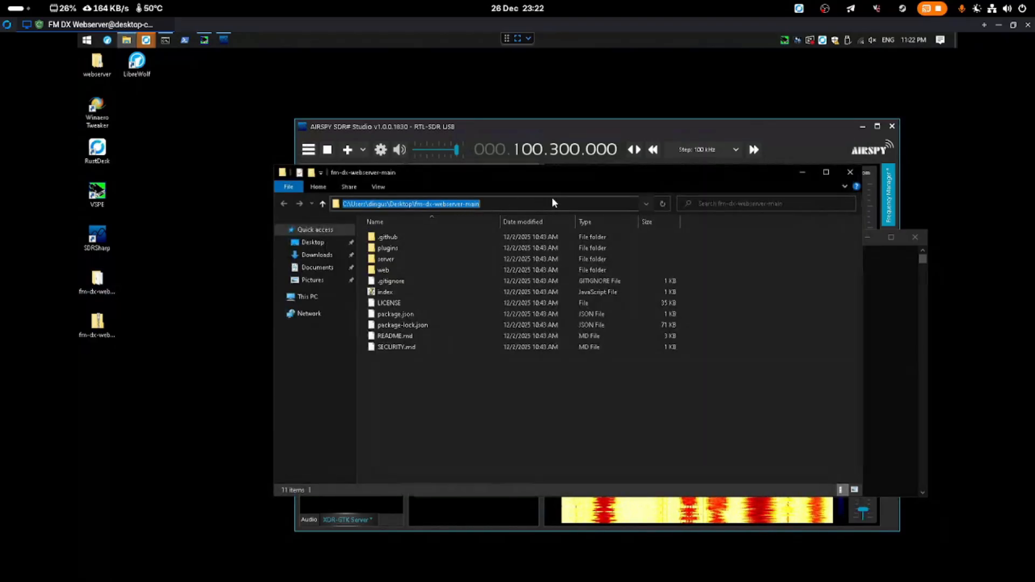
text(cmd)
key(Return)
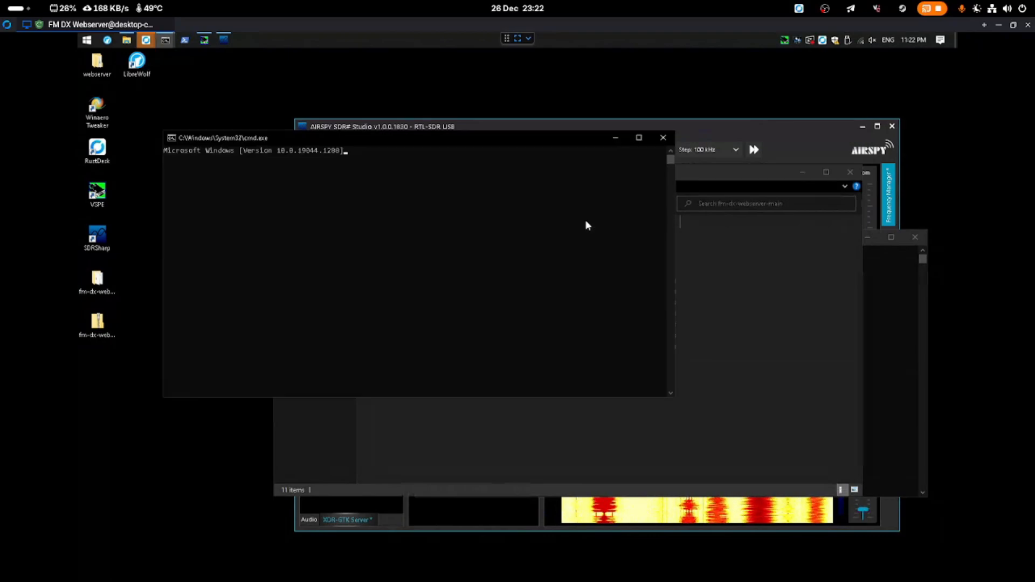
drag(377, 139, 596, 205)
drag(762, 310, 756, 306)
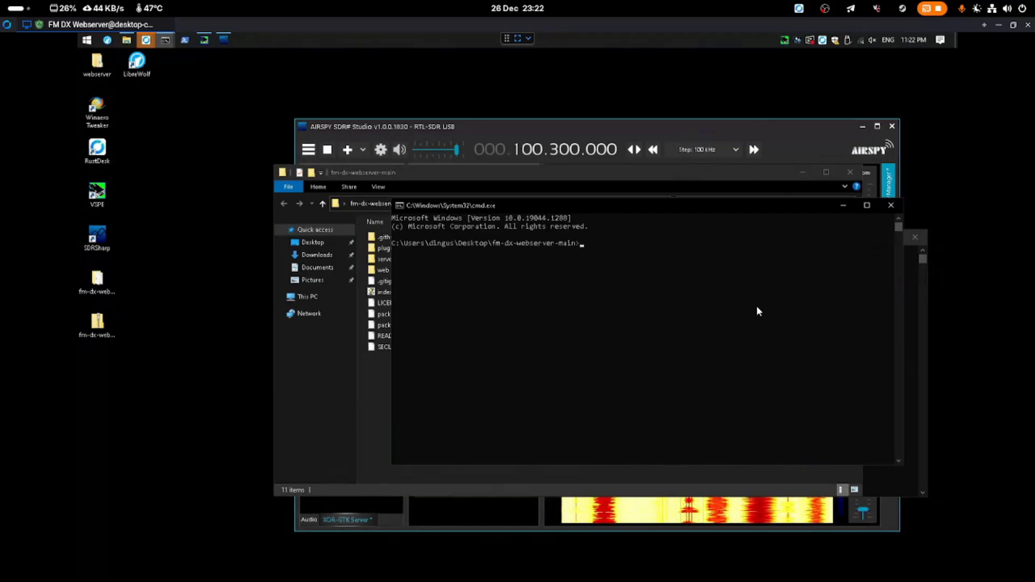
Run npm install, which adds 173 packages and audits 174 in 35s
text(npm install)
key(Return)
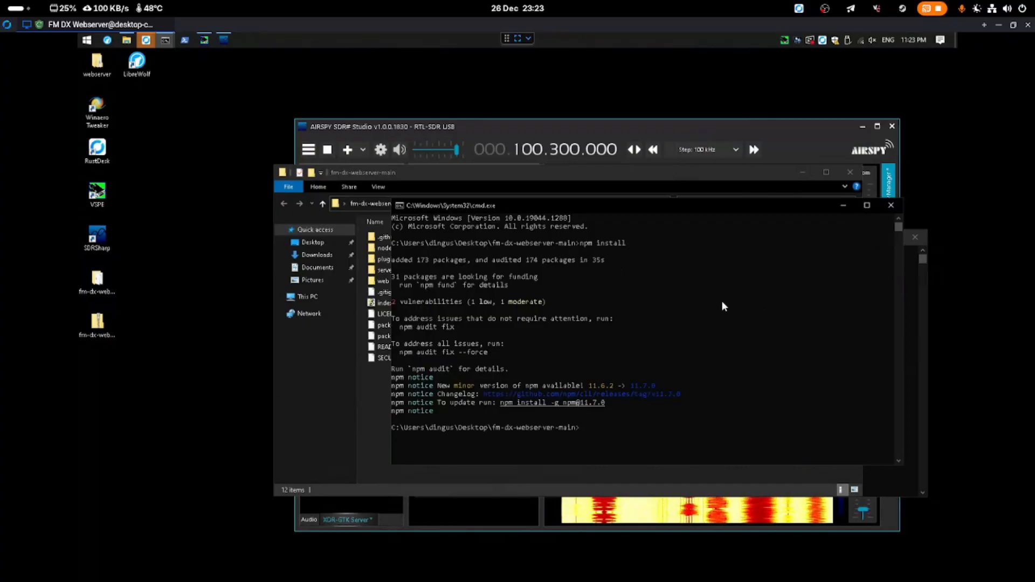
drag(577, 438, 306, 269)
click(569, 444)
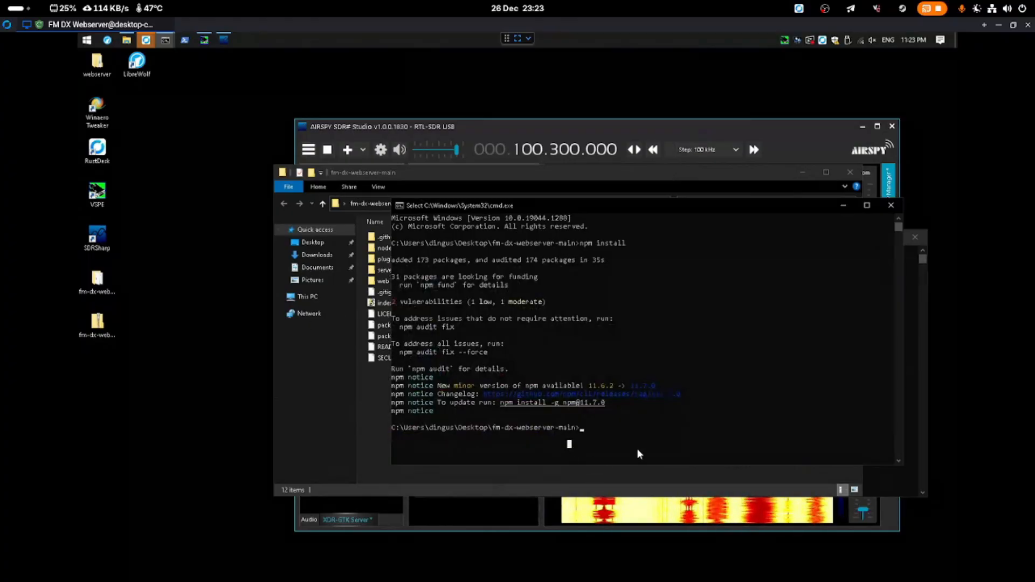
right_click(637, 449)
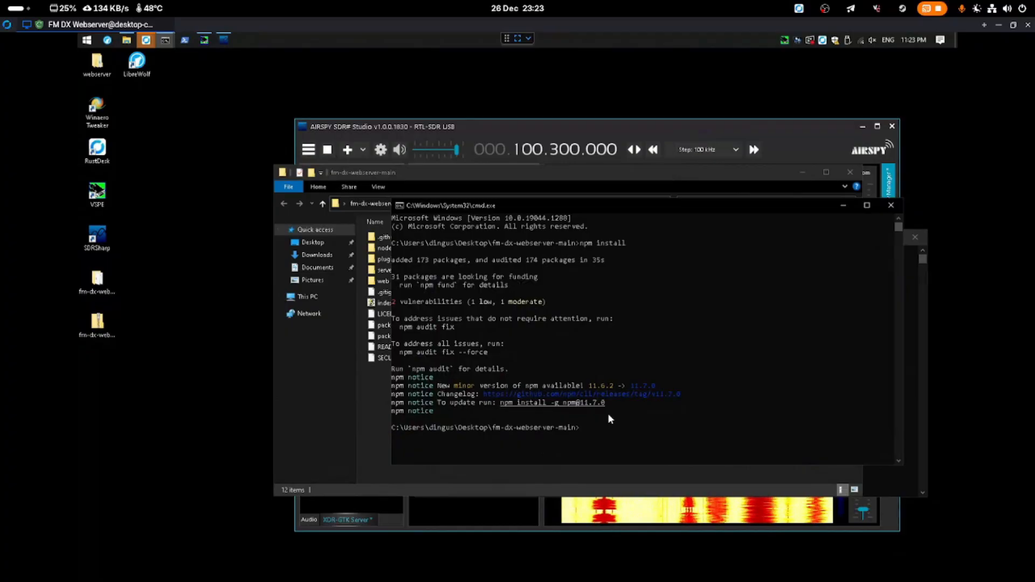
Launch FM-DX Webserver v1.3.12 with node . and switch to a new browser tab
text(node )
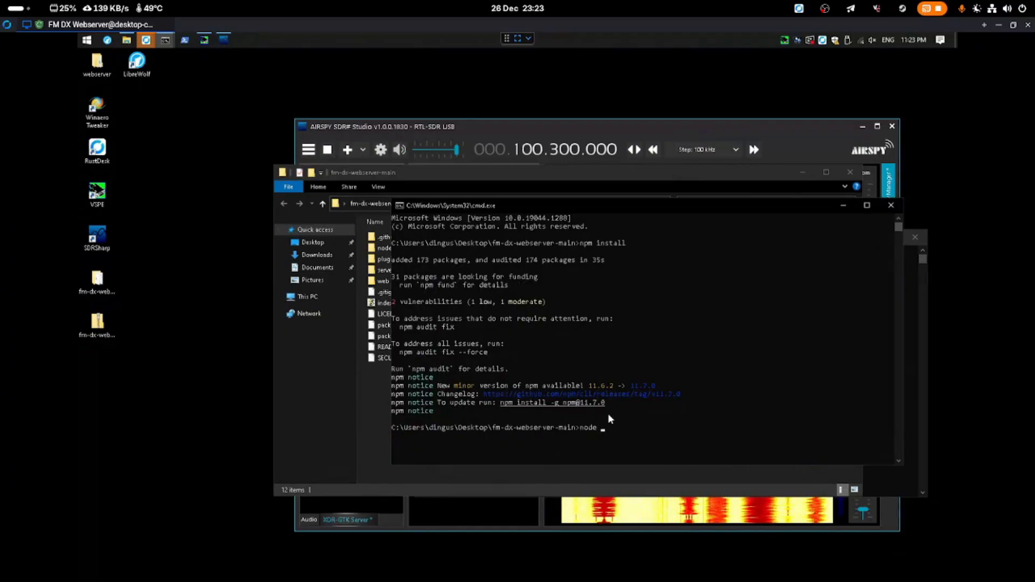
text(.)
key(Return)
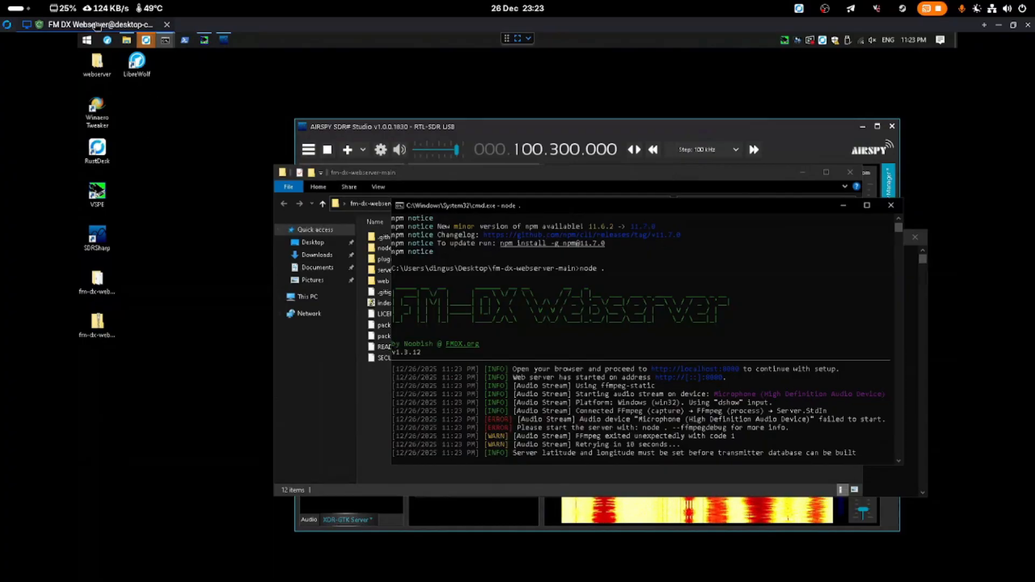
click(107, 40)
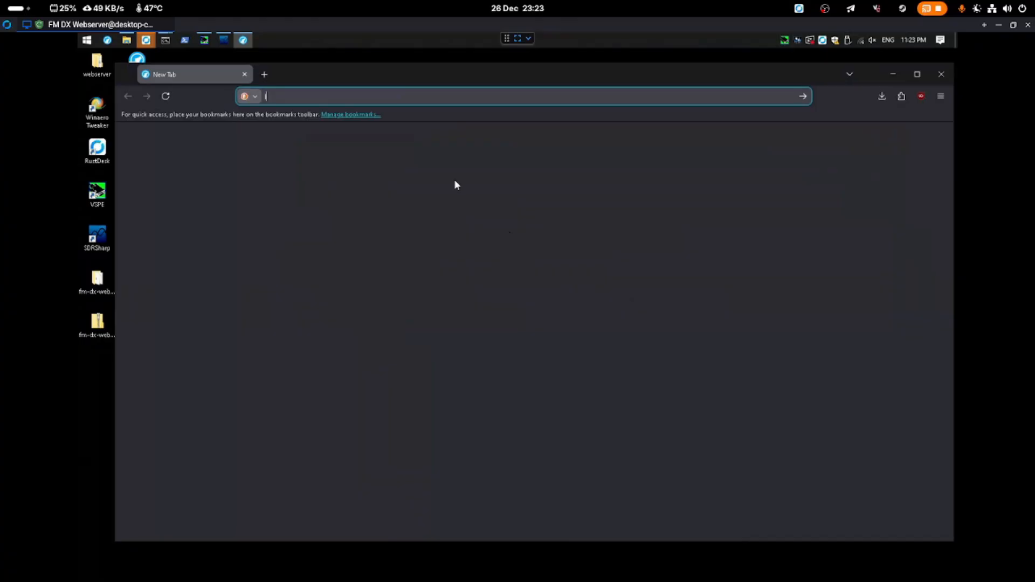
Load the wizard at localhost:8080, keep IP 0.0.0.0, set the webserver port to 30551, and continue
text(localhost:8)
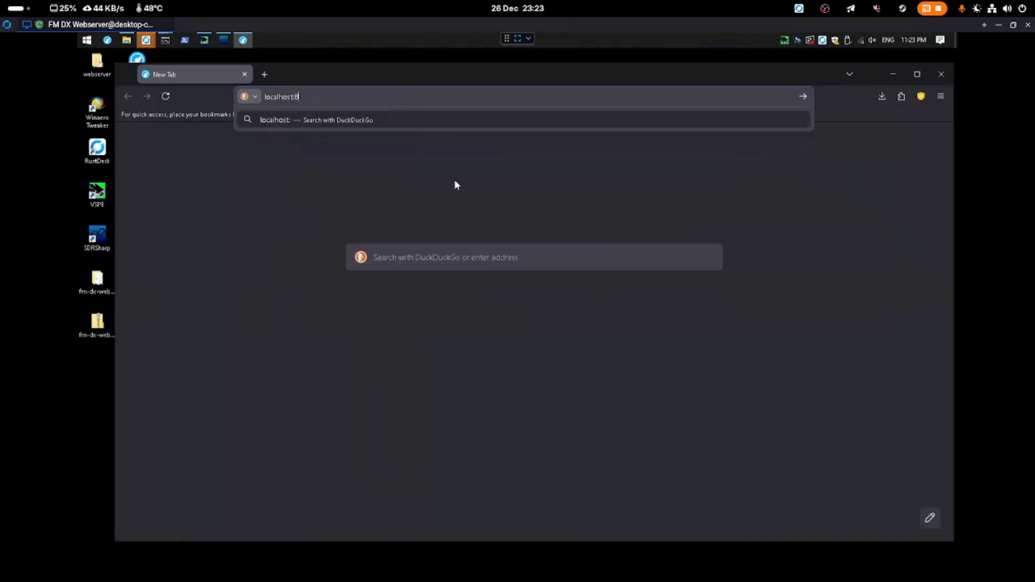
text(080)
key(Return)
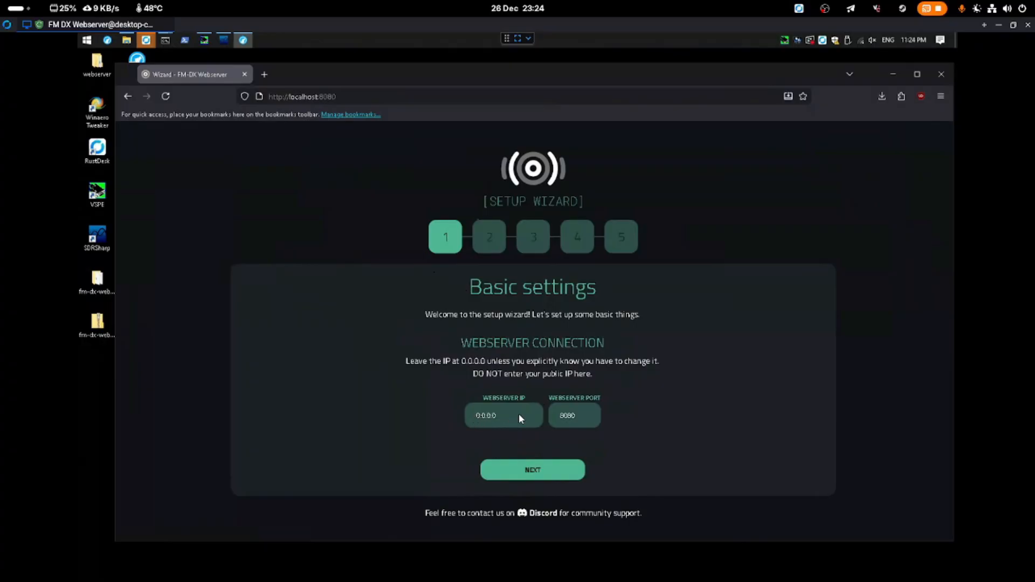
drag(521, 418, 535, 398)
click(535, 398)
click(517, 390)
click(575, 420)
text(30551)
click(572, 469)
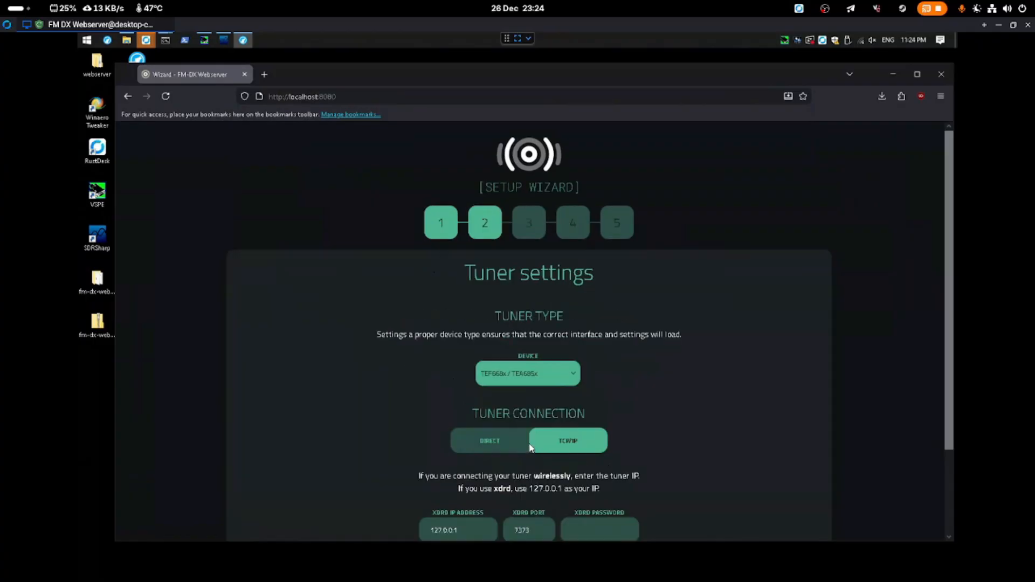
Choose SDR (RTL-SDR / AirSpy) as the tuner device, keeping the TCP/IP connection to 127.0.0.1:7373
scroll(531, 448, down, 2)
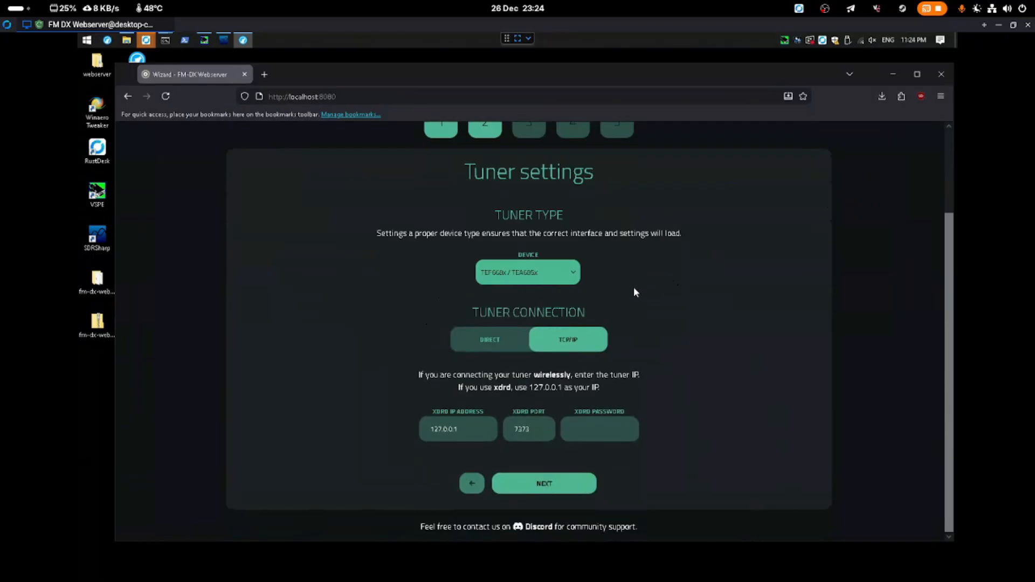
click(554, 280)
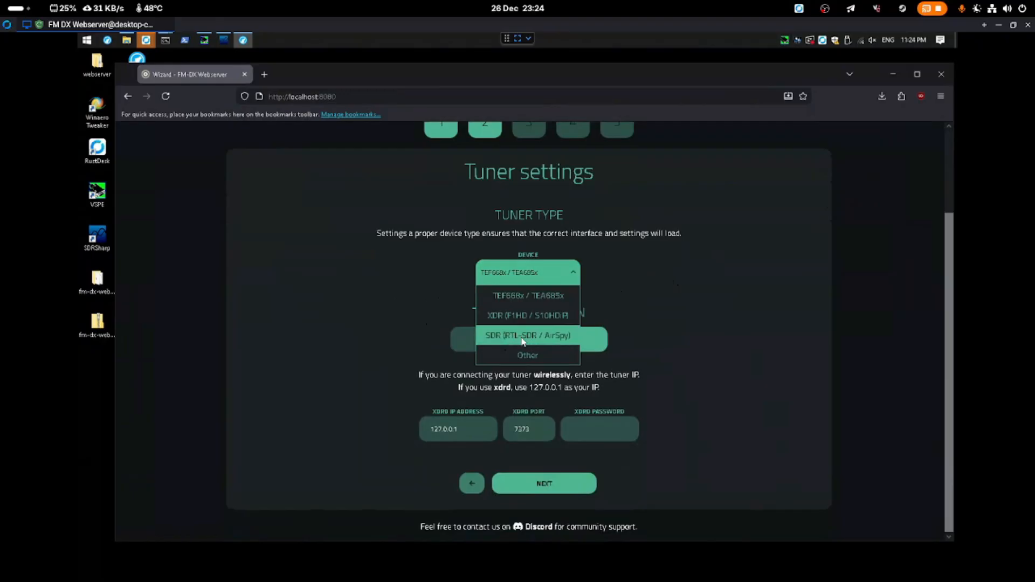
click(564, 337)
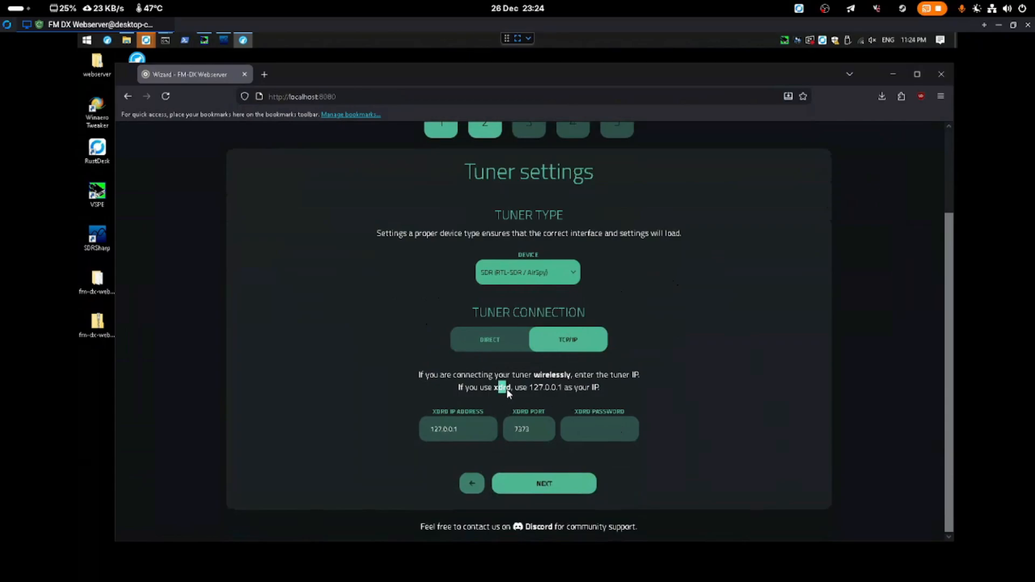
click(657, 448)
click(618, 432)
click(481, 346)
click(572, 361)
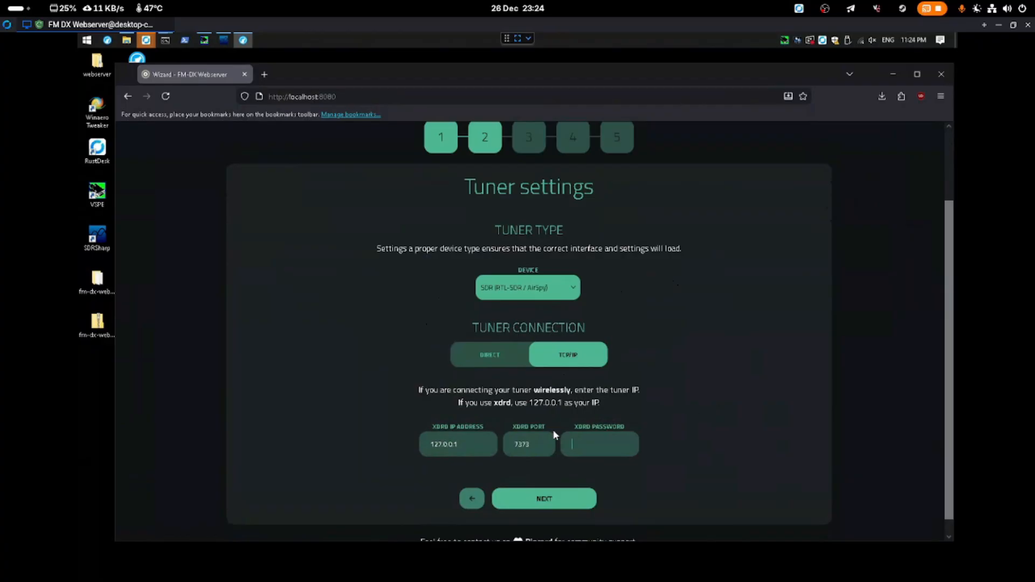
drag(555, 430, 638, 430)
click(637, 432)
drag(405, 77, 643, 303)
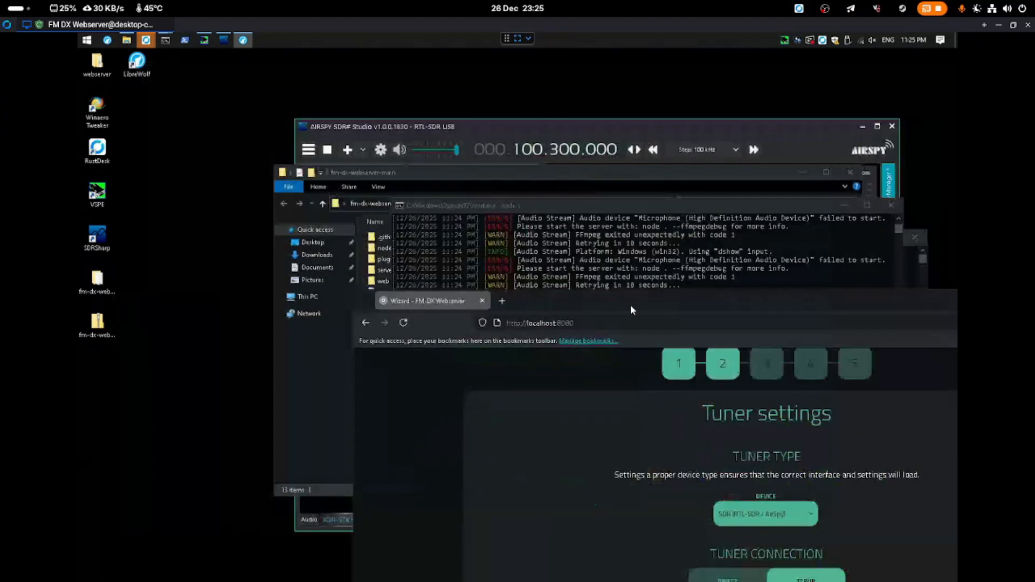
Move the xdrd console left of the wizard to read its password and port 7373
click(928, 267)
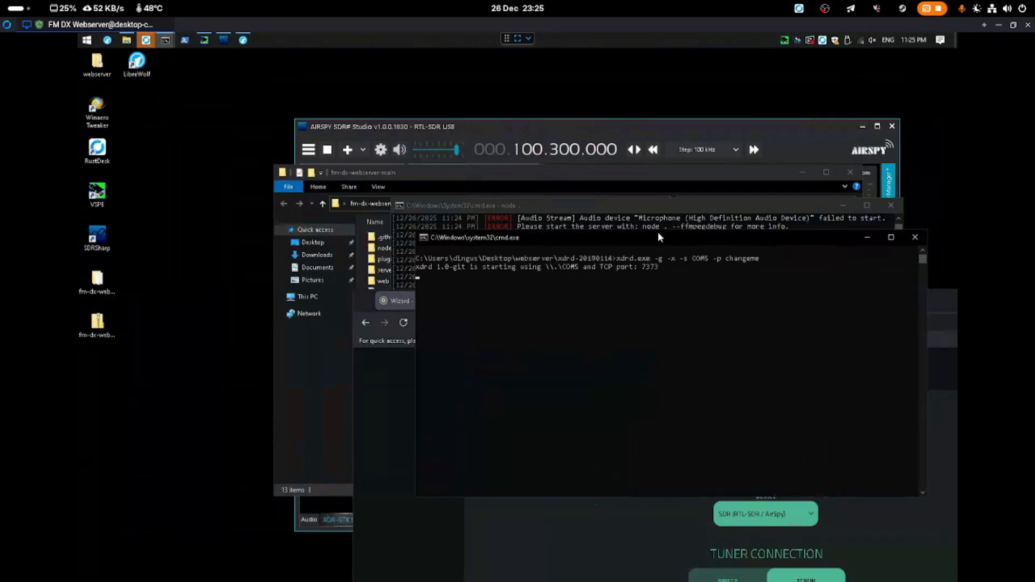
drag(658, 237, 323, 233)
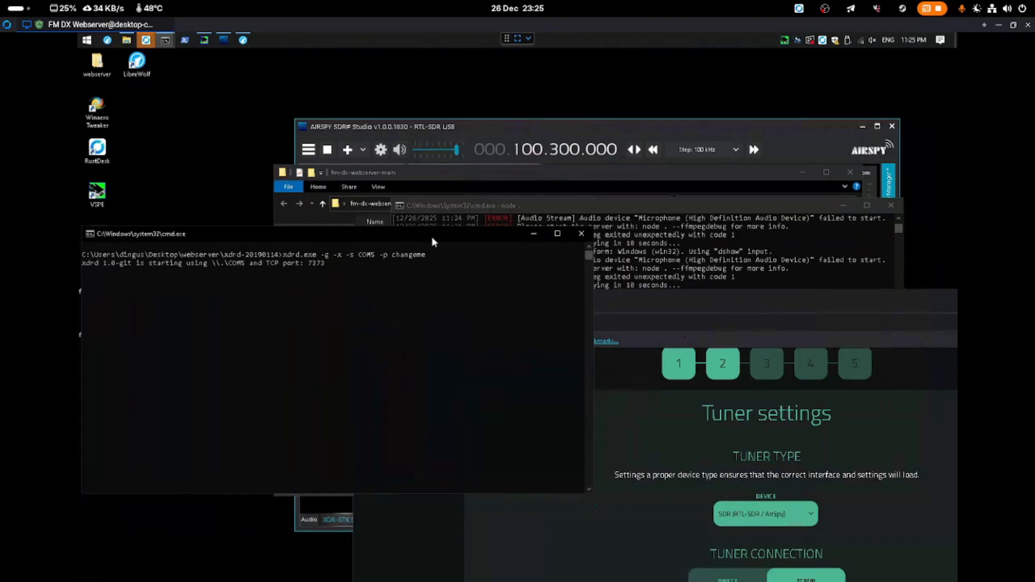
click(664, 299)
Type the xdrd password into the XDRD PASSWORD field and go on to step 3, Audio settings
drag(664, 299, 449, 102)
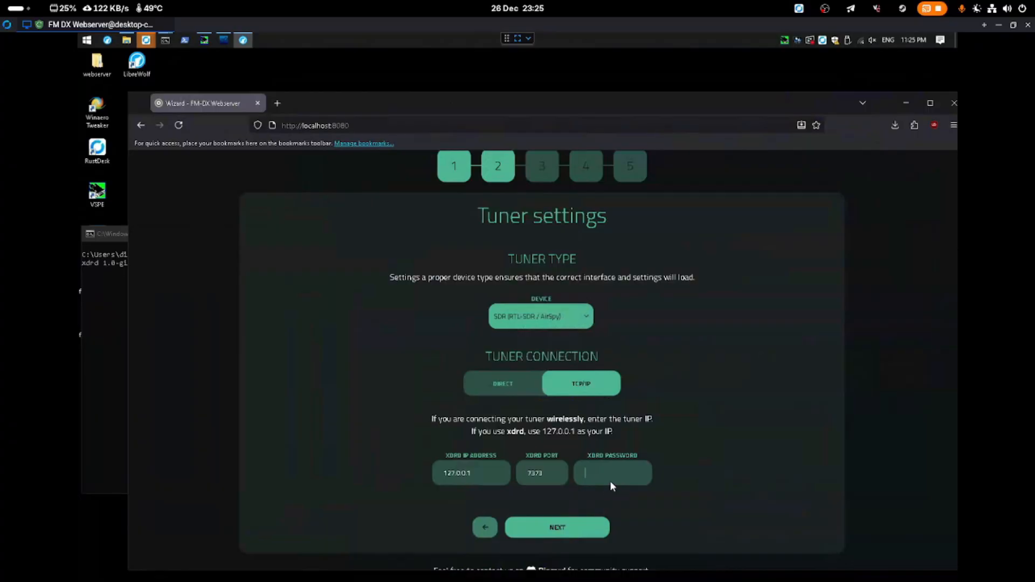
text(a)
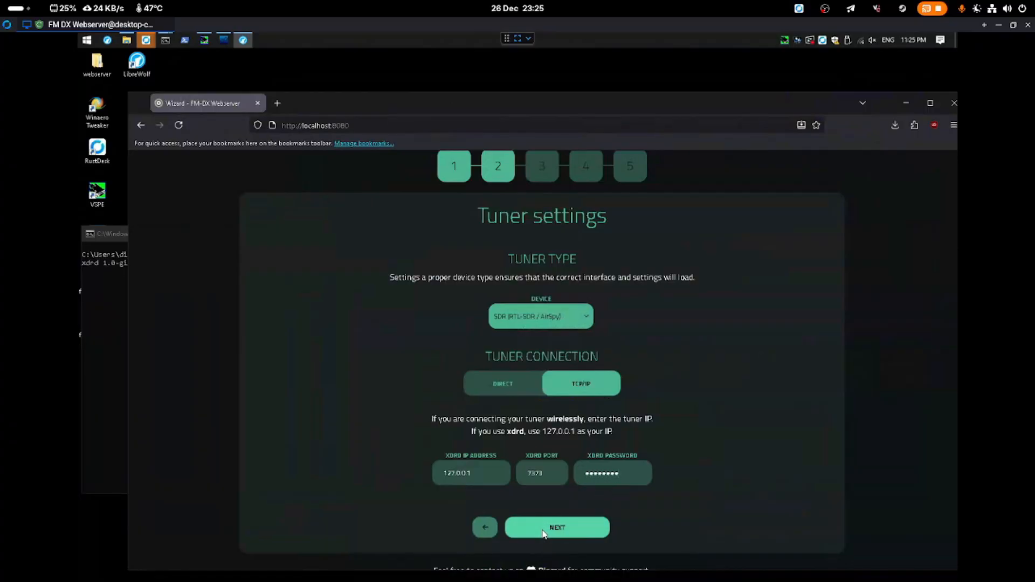
click(543, 529)
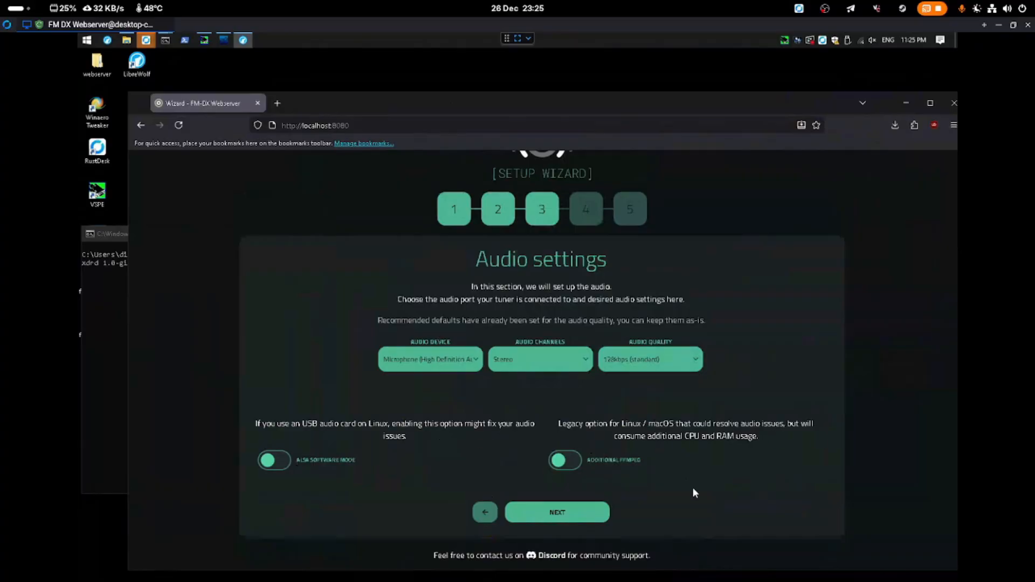
Choose CABLE Output (VB-Audio Virtual Cable) as the audio device, then continue to Webserver info
click(434, 365)
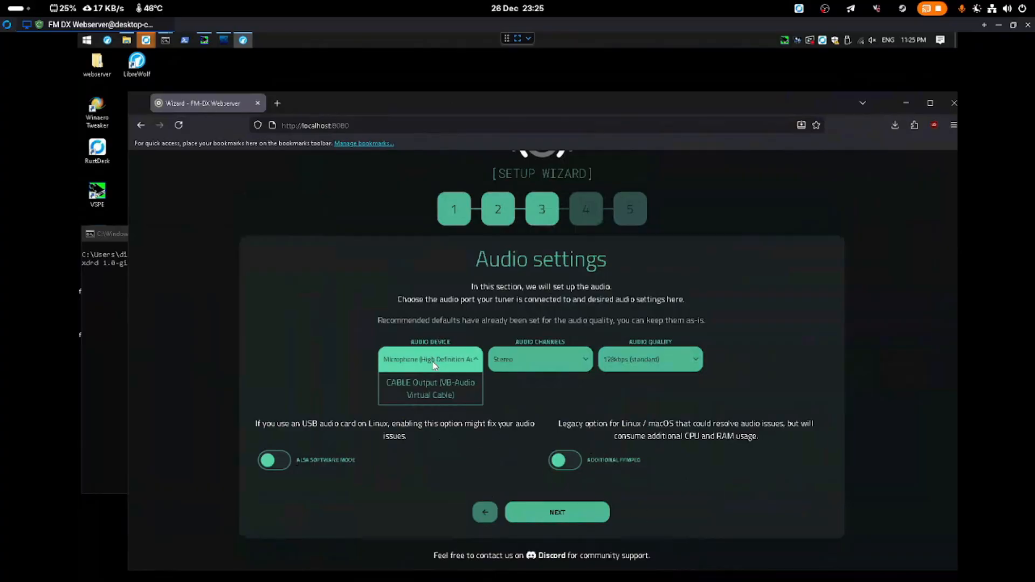
click(421, 391)
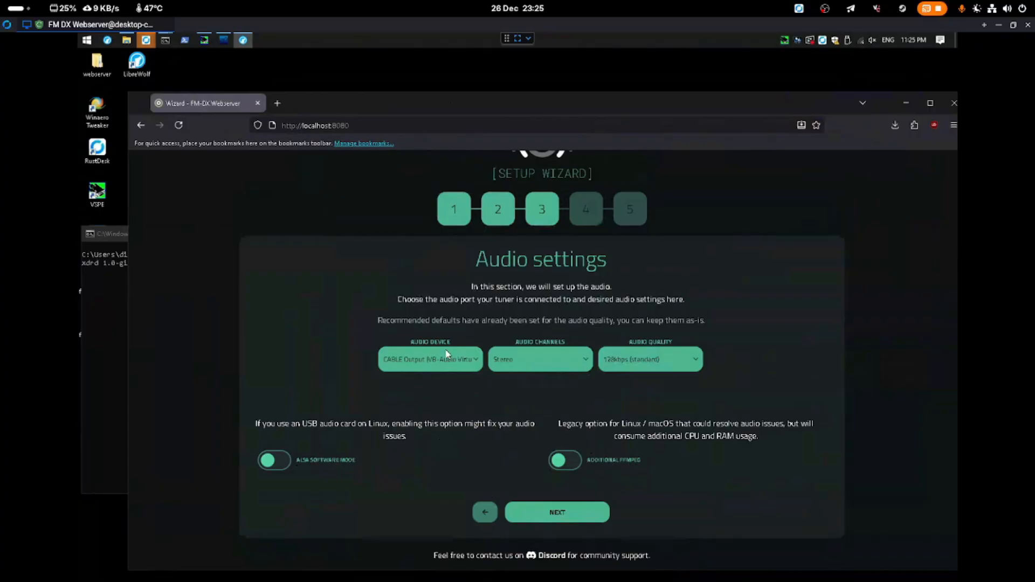
click(544, 512)
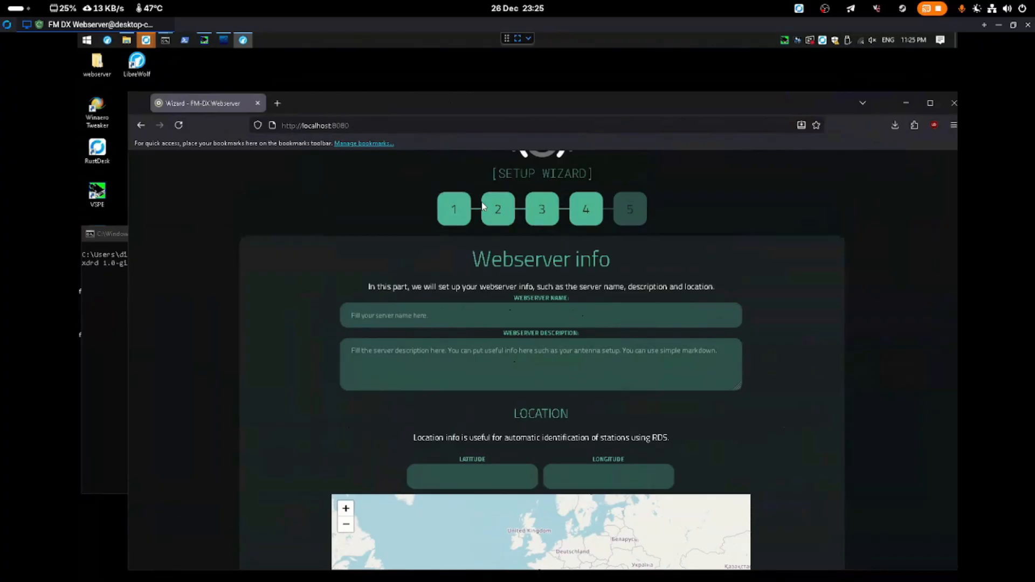
Zoom the map into Narbonne and pin the tuner at latitude 43.183776, longitude 3.004234
text(mafjgdsijgsigbxdjhbg)
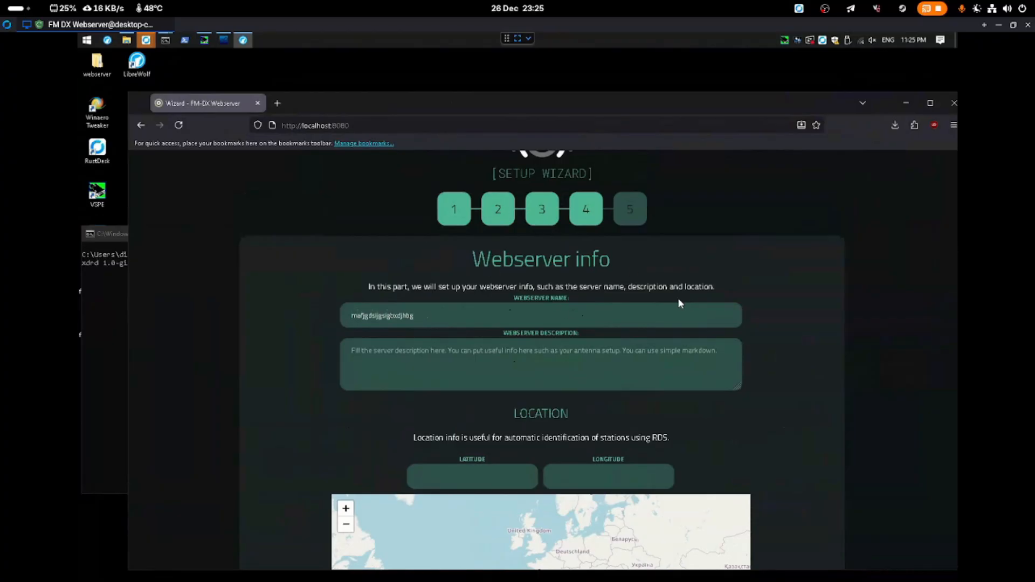
scroll(890, 312, down, 4)
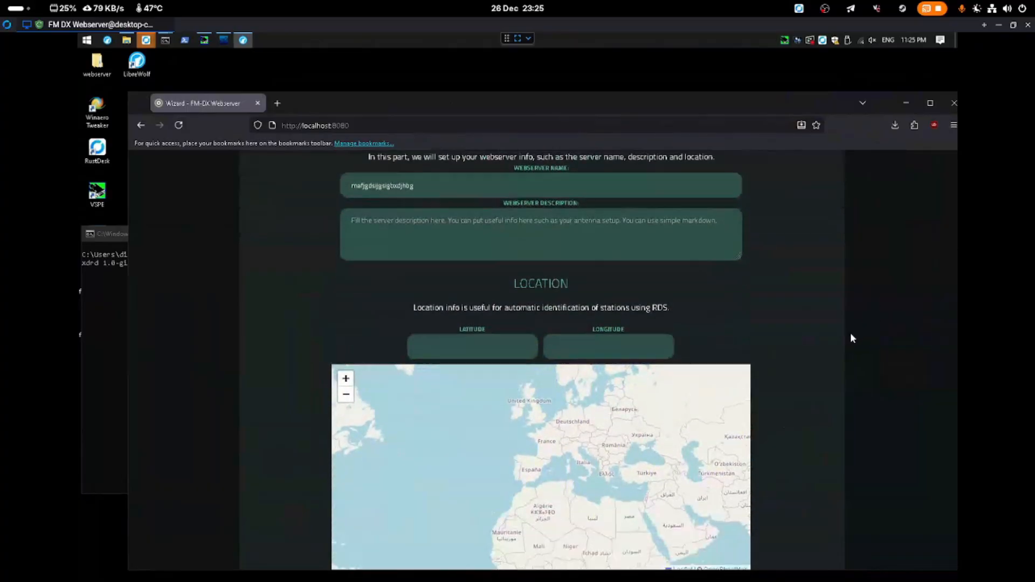
scroll(547, 384, up, 4)
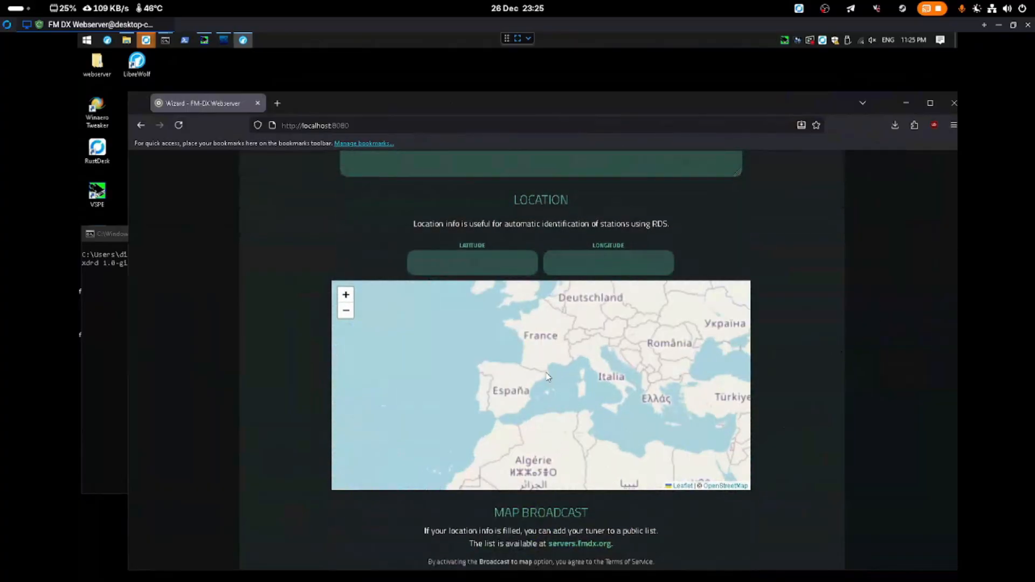
scroll(541, 361, up, 4)
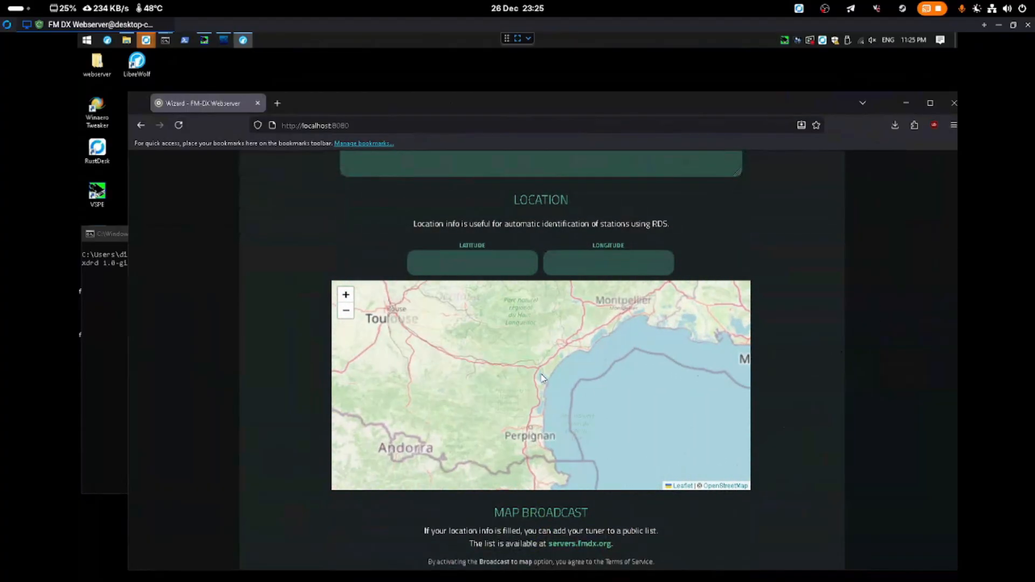
scroll(558, 364, up, 4)
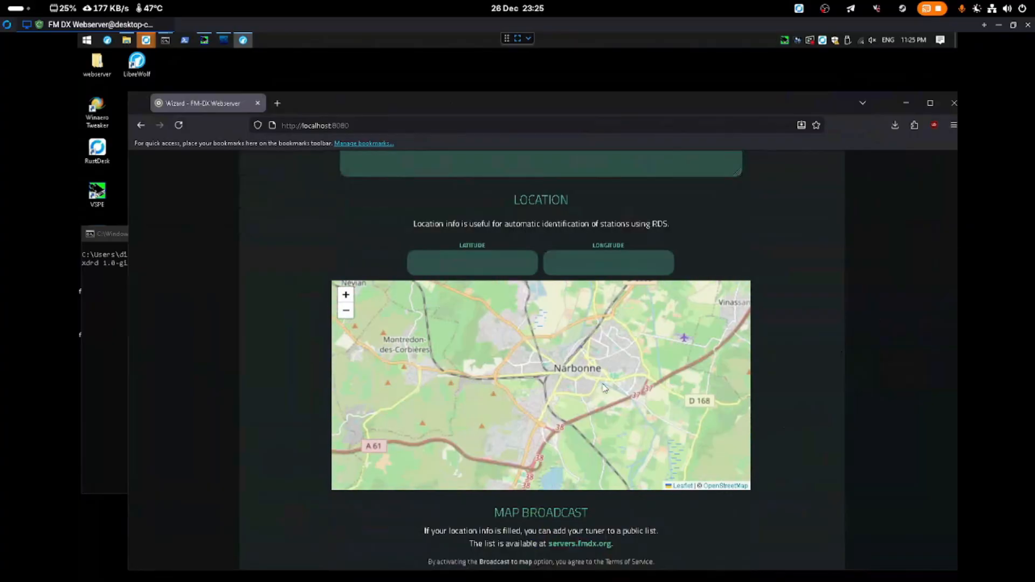
scroll(588, 408, up, 3)
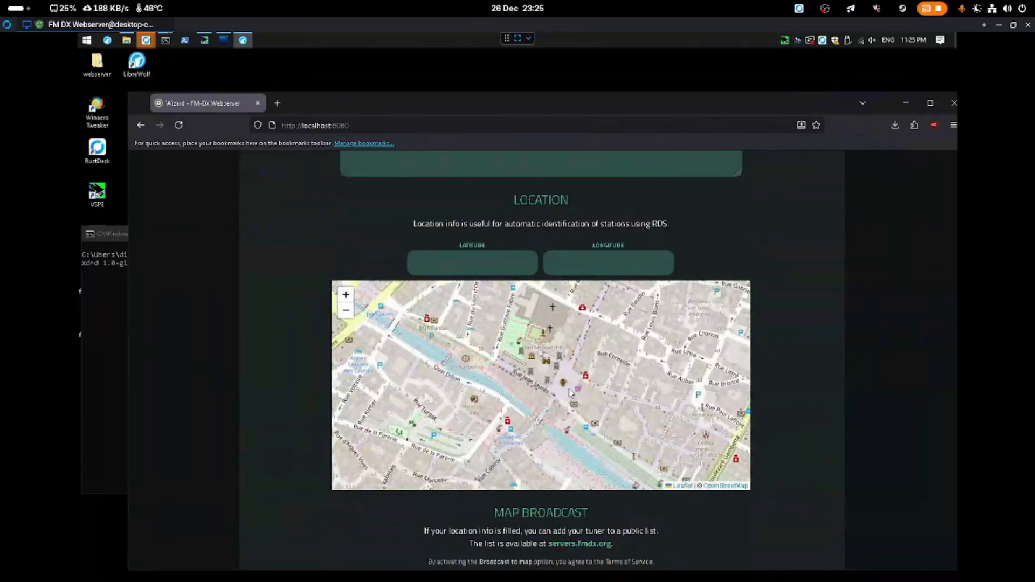
click(564, 383)
scroll(690, 517, down, 4)
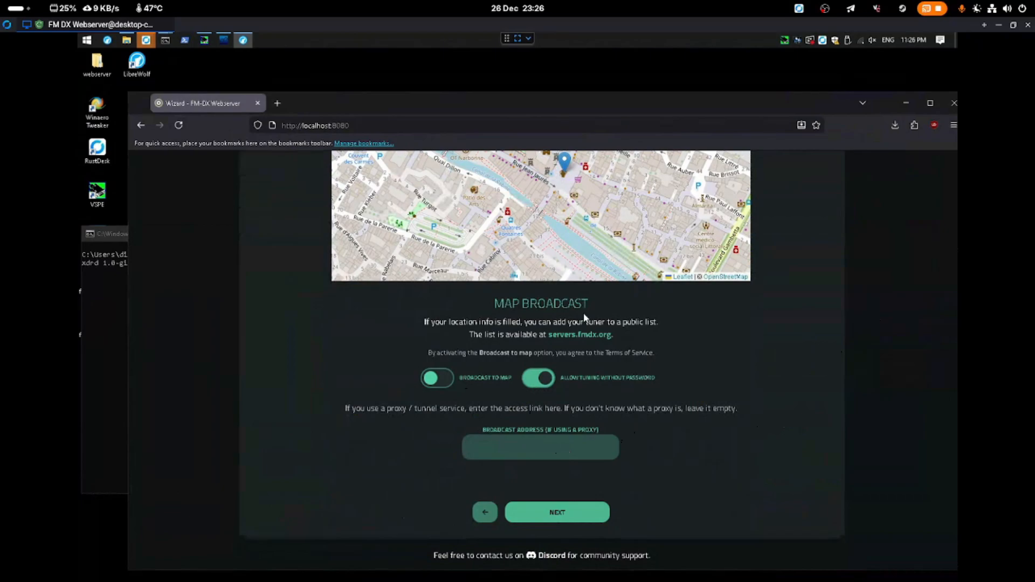
Jot down ports 30551 and 30561 in a Run prompt, then dismiss it
key(super+r)
text(305)
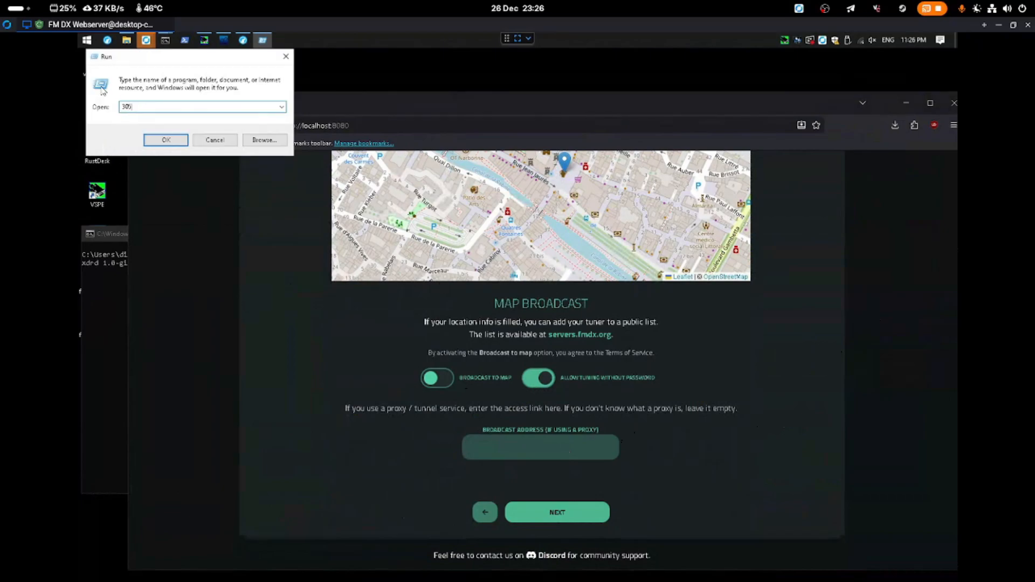
text(51 30561)
drag(138, 57, 484, 234)
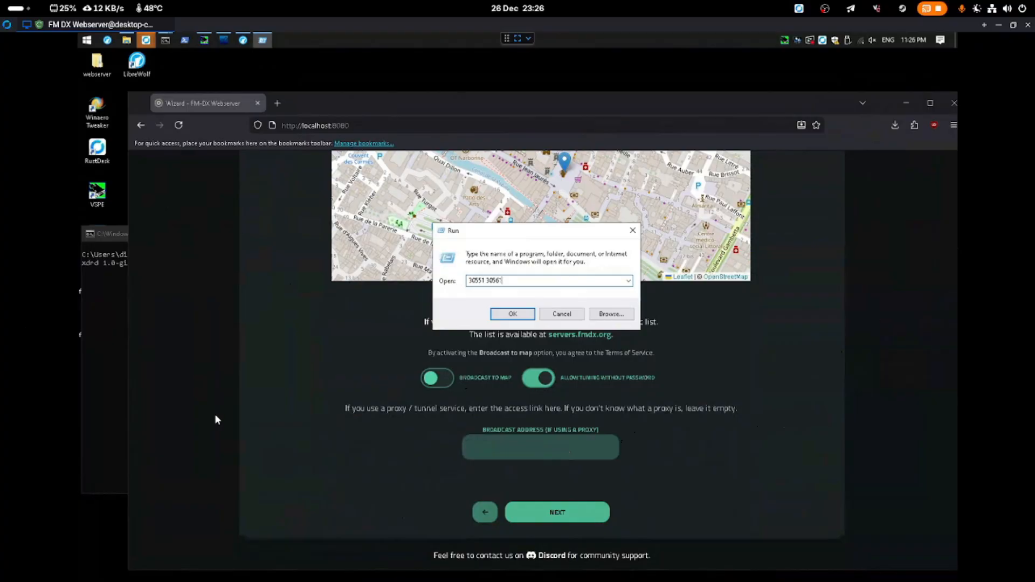
click(552, 317)
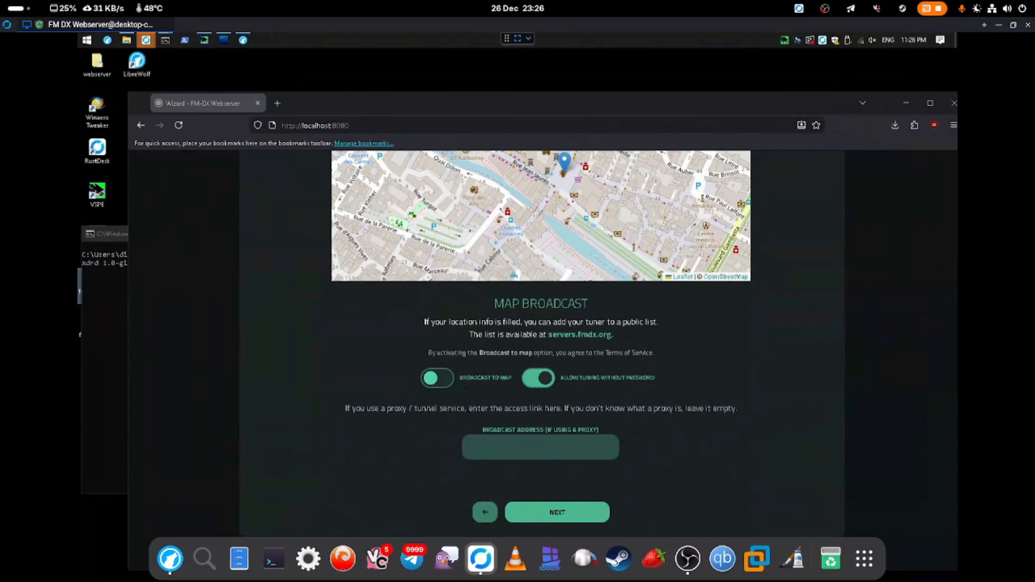
Type a trial broadcast address, clear it completely, and continue to Admin panel settings
click(489, 433)
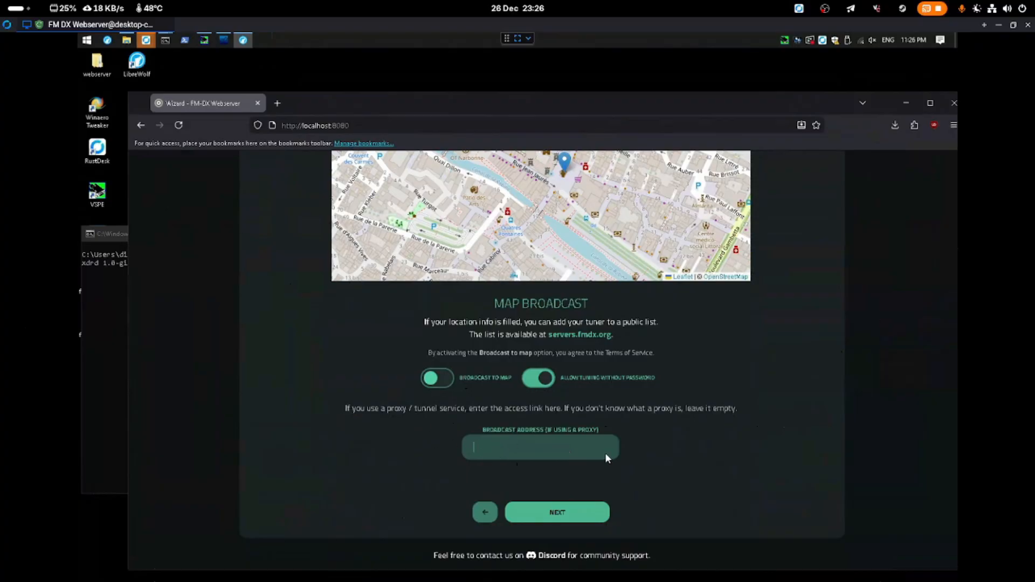
text(fjdsigfjdsgfhbs.narbonne)
key(BackSpace)
key(BackSpace)
key(BackSpace)
key(BackSpace)
key(BackSpace)
key(BackSpace)
key(BackSpace)
key(BackSpace)
key(BackSpace)
key(BackSpace)
key(BackSpace)
text(eizkule.de)
key(ctrl+a)
key(BackSpace)
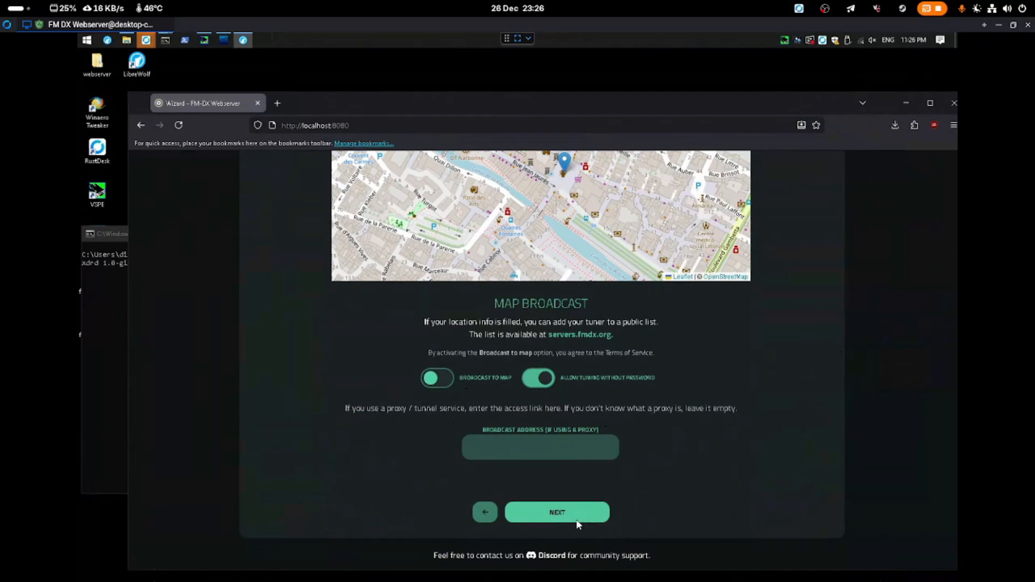
click(558, 512)
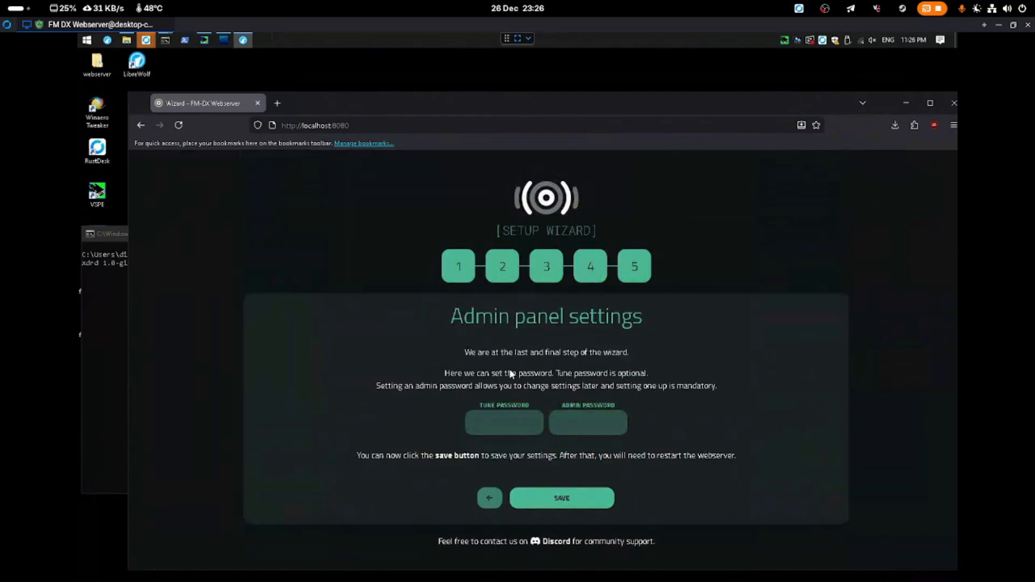
Enter an admin password in the Admin panel step and save the wizard settings
drag(468, 356, 522, 356)
drag(439, 322, 593, 314)
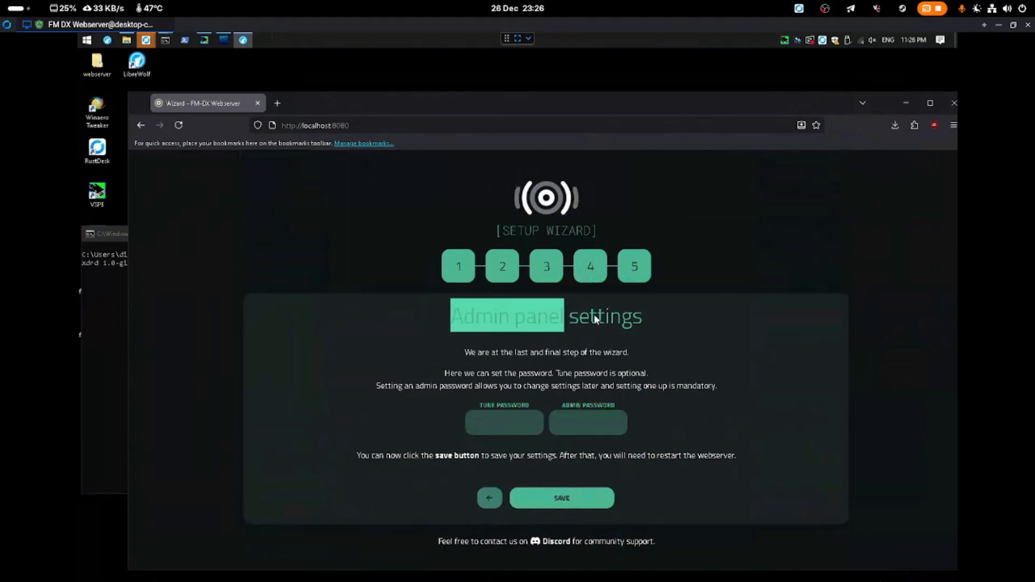
click(541, 385)
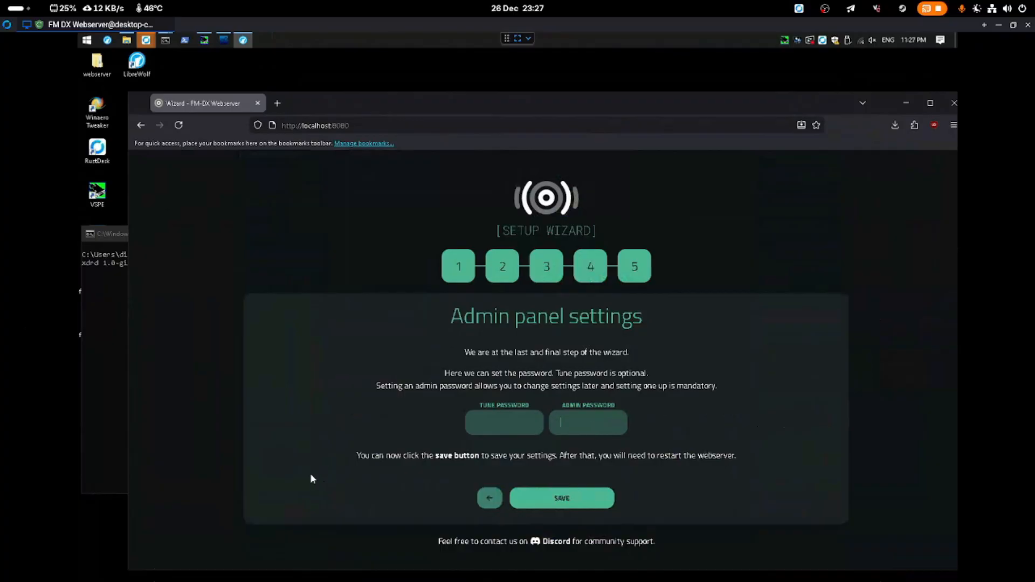
text(•••)
click(548, 499)
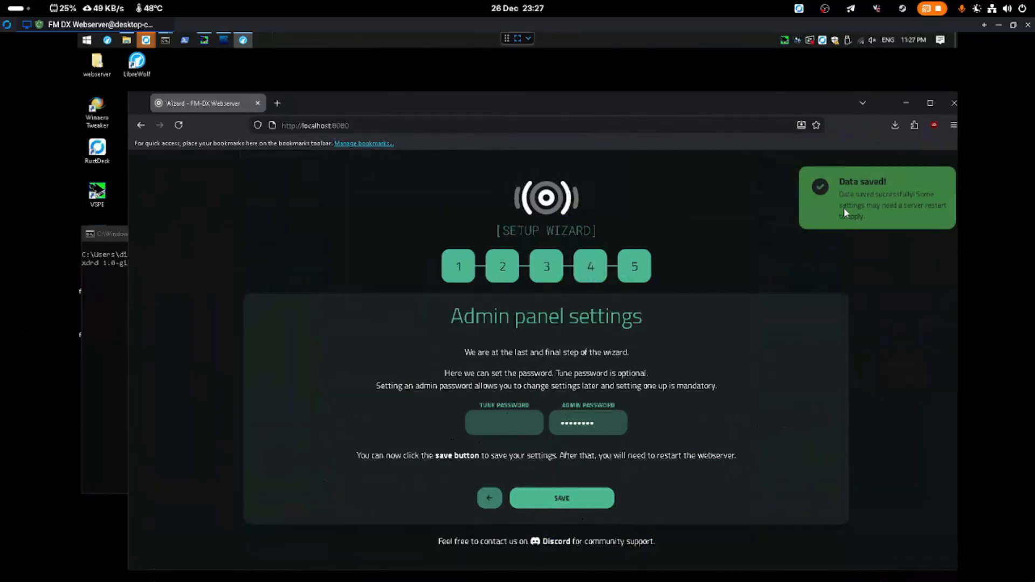
drag(462, 97, 744, 374)
Stop the server with Ctrl+C, rerun 'node .', and bring the browser back in front
click(669, 209)
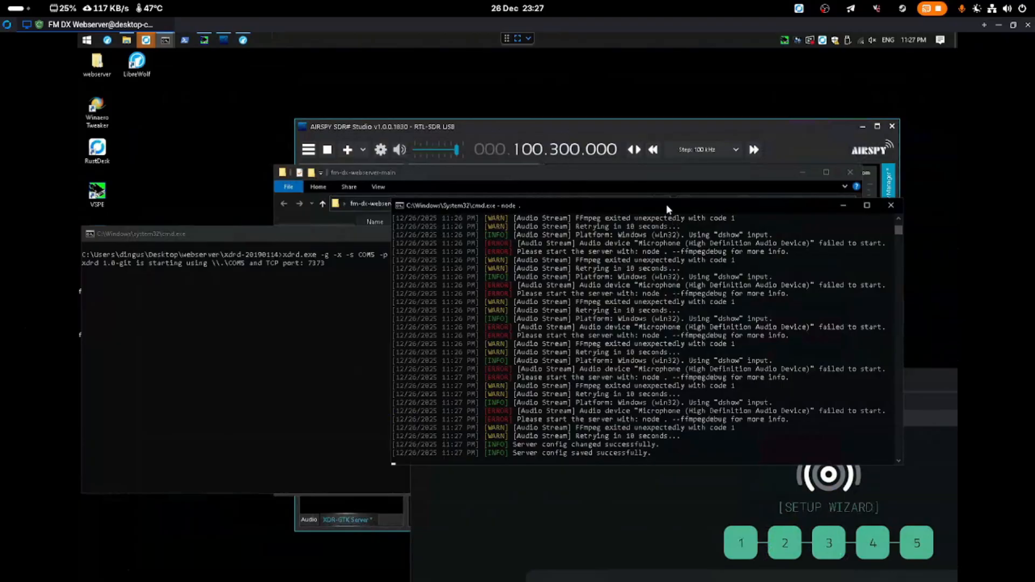
drag(658, 205, 467, 186)
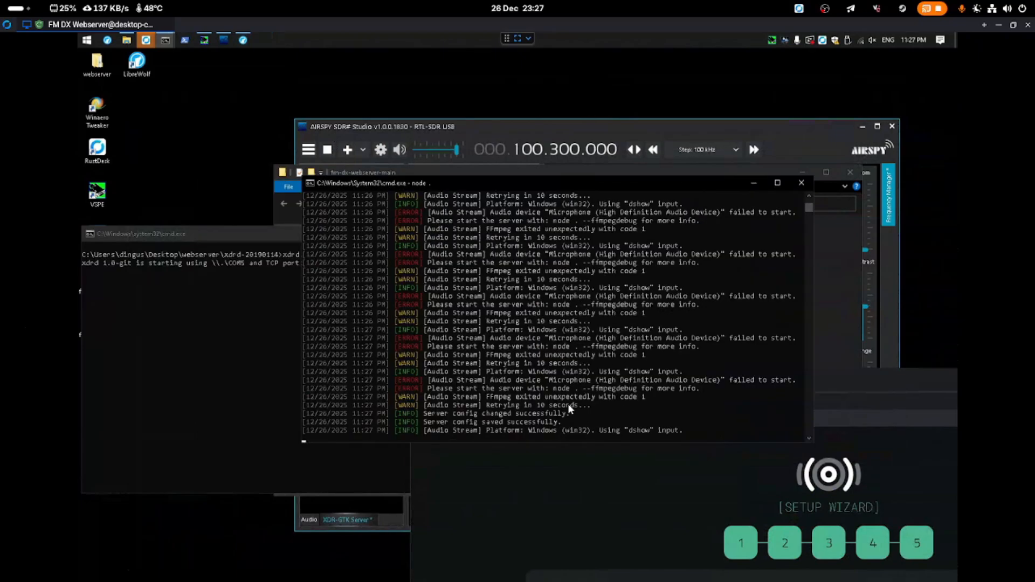
key(ctrl+c)
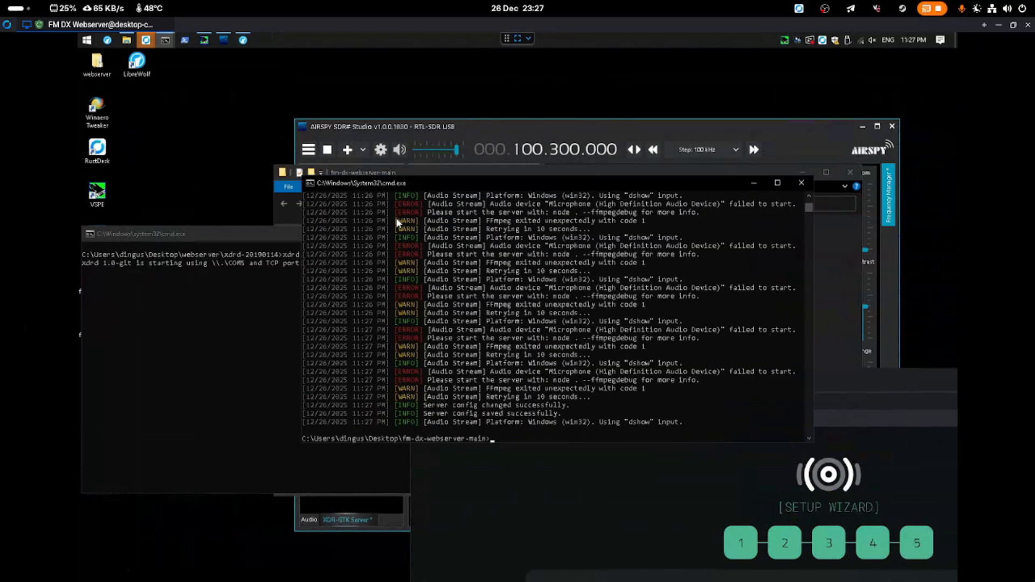
key(Return)
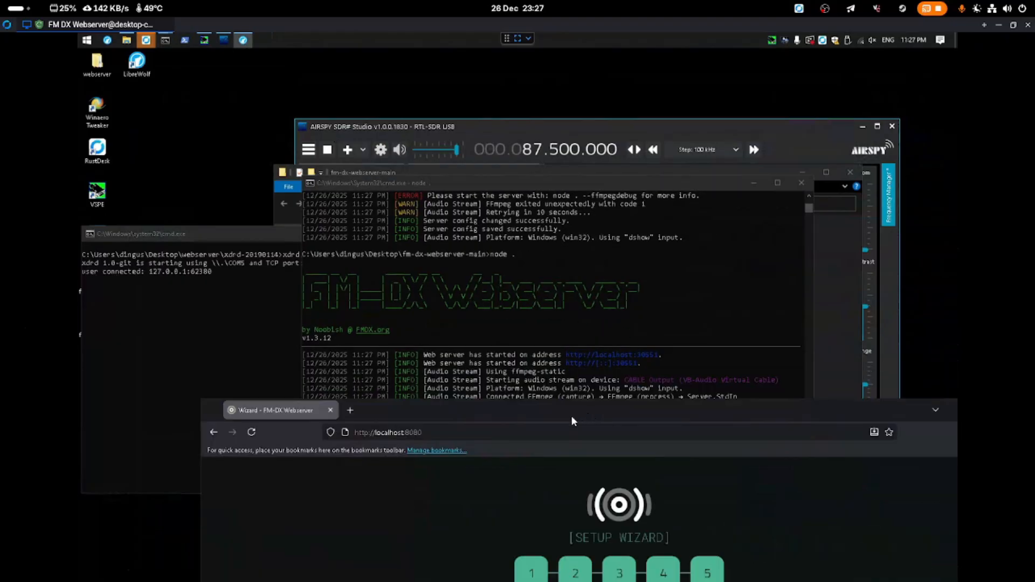
drag(572, 416, 471, 207)
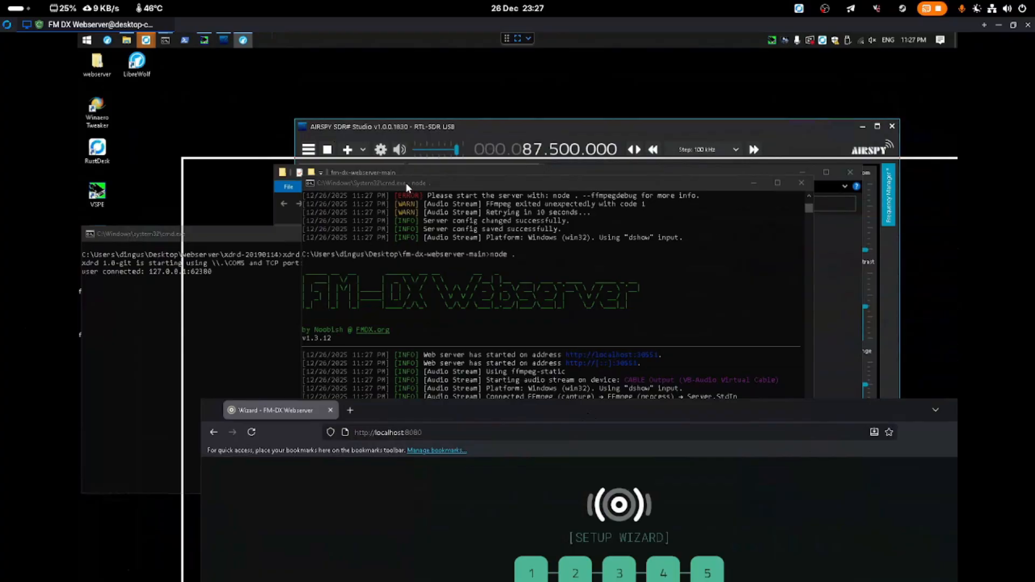
Change the address-bar port to 30551 to load the tuner page at localhost:30551
drag(406, 182, 406, 182)
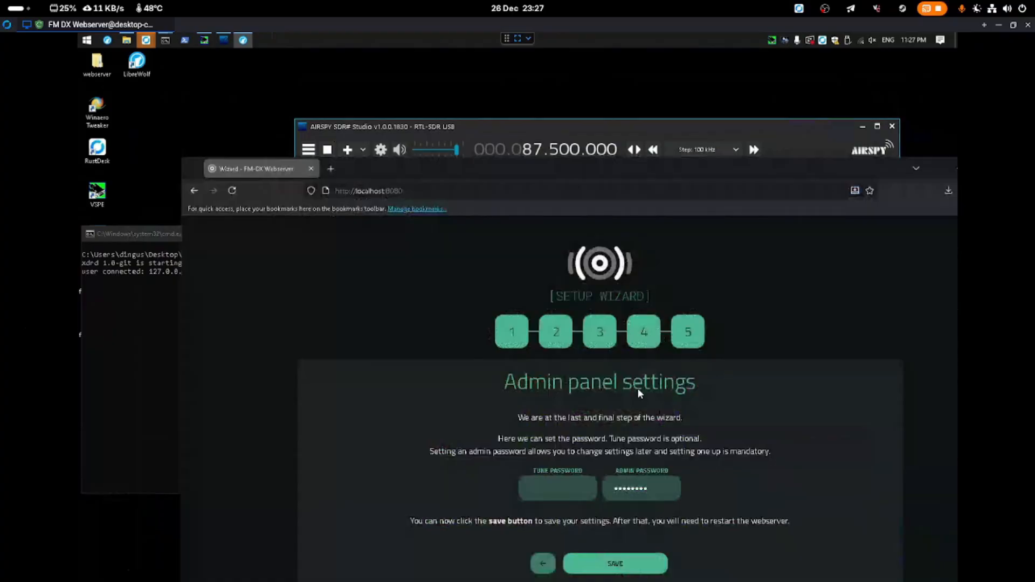
double_click(482, 193)
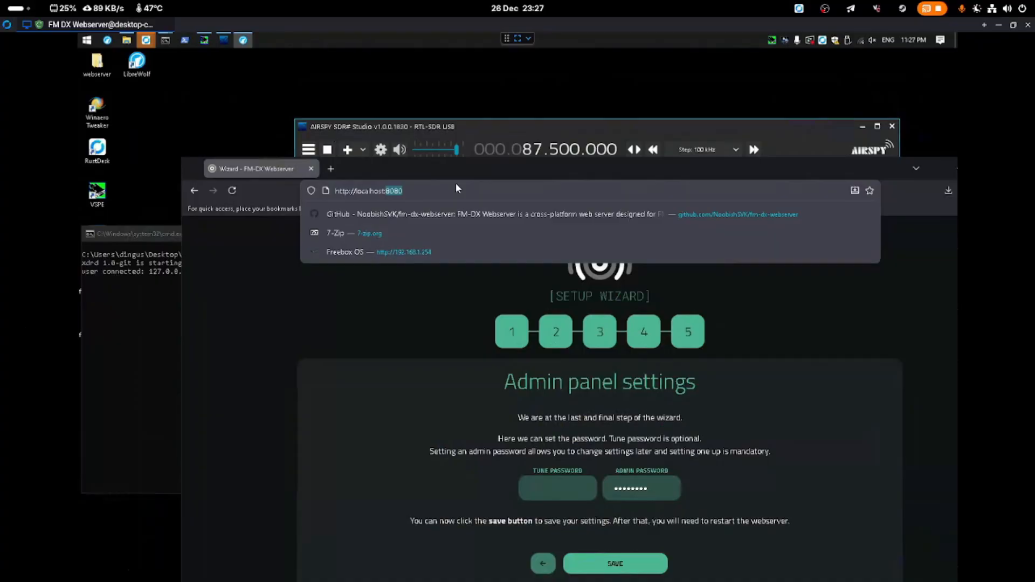
text(30551)
key(Return)
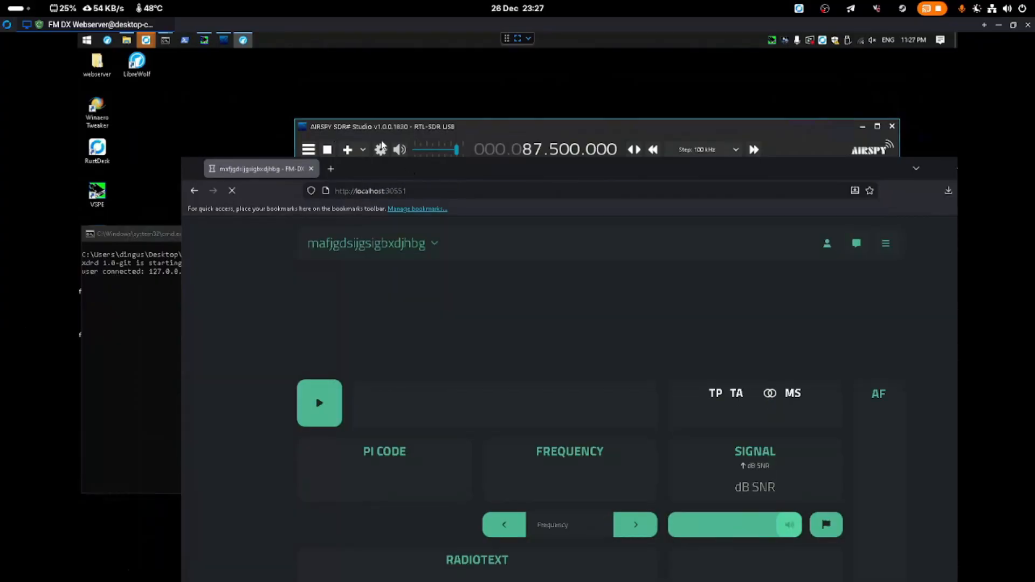
drag(388, 175, 284, 94)
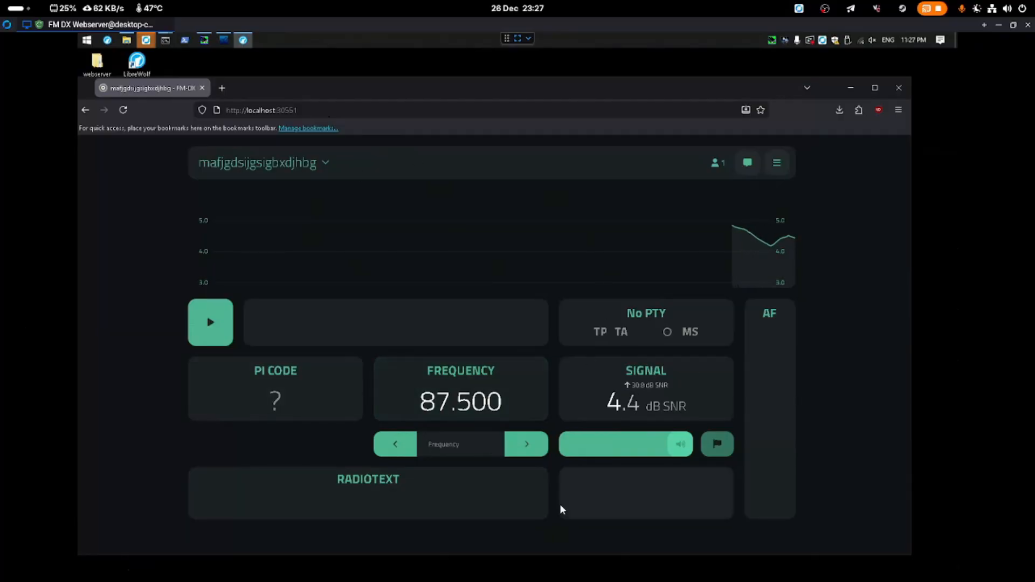
Tune to 105.100, then 100.300, and finish on 105.700 (NRJ, PI F220)
text(1051)
key(Return)
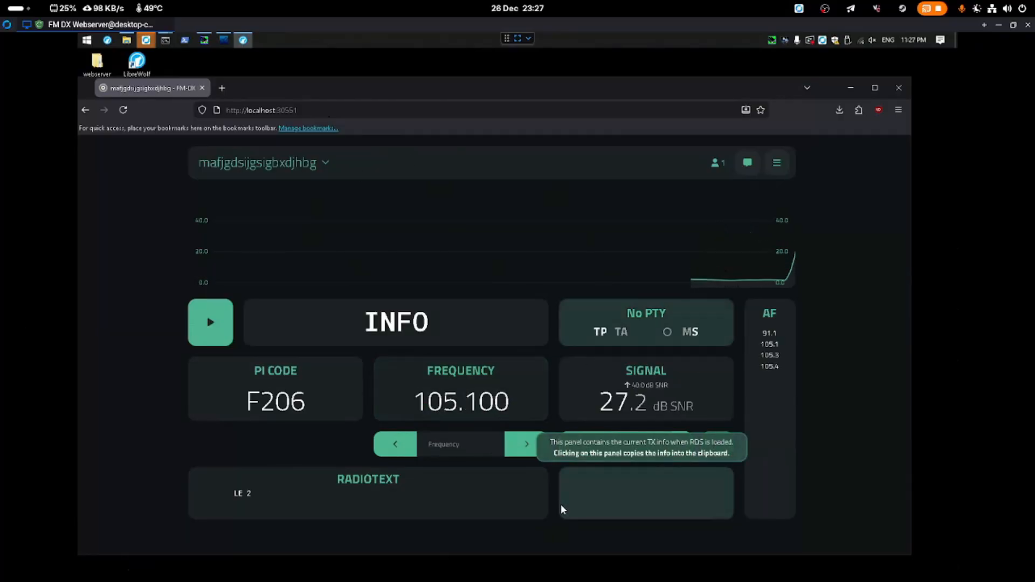
drag(413, 92, 419, 90)
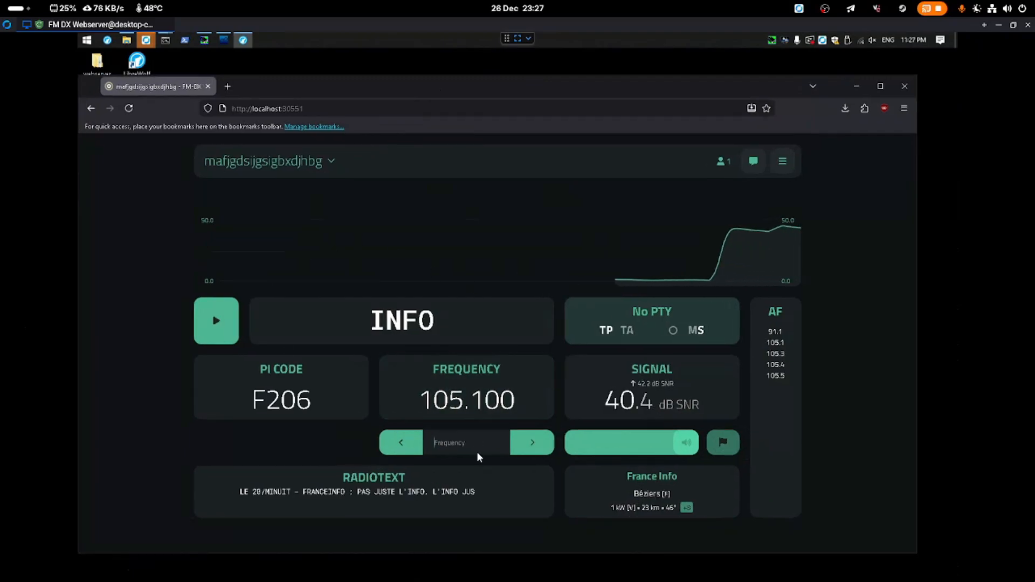
text(1003)
key(Return)
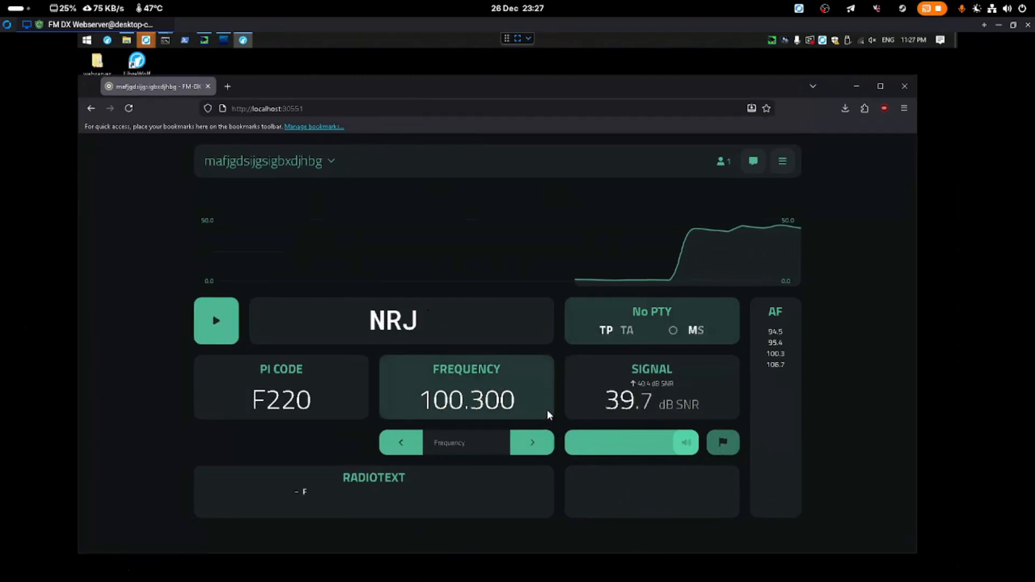
text(1057)
key(Return)
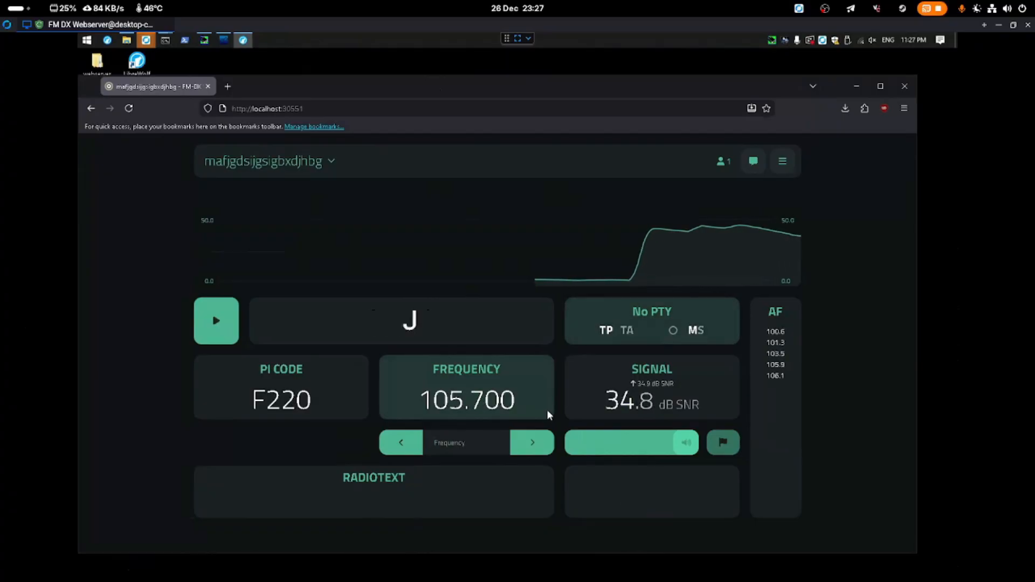